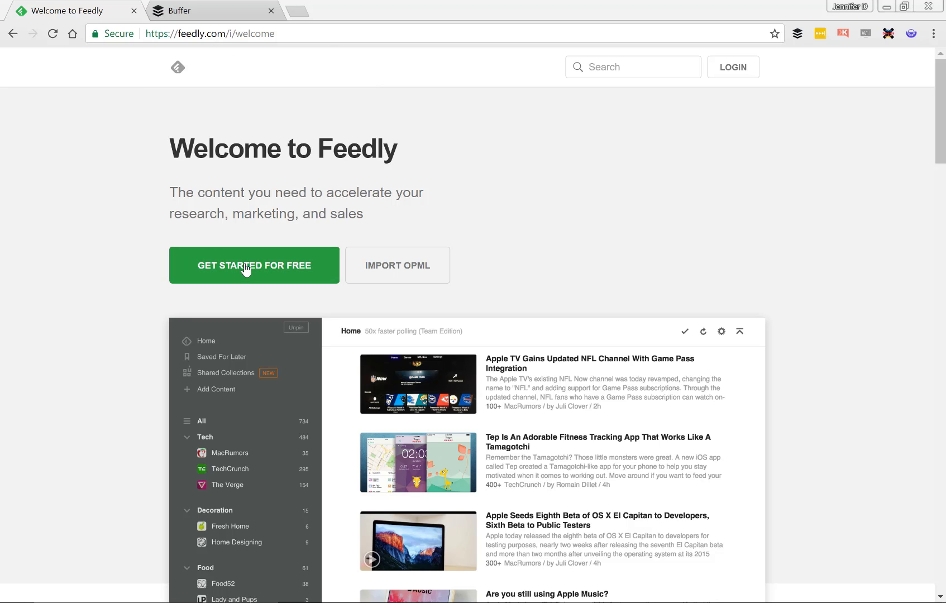
Log in to Feedly and start adding content from publications and blogs.
{"action": "left_click", "coordinate": [735, 73]}
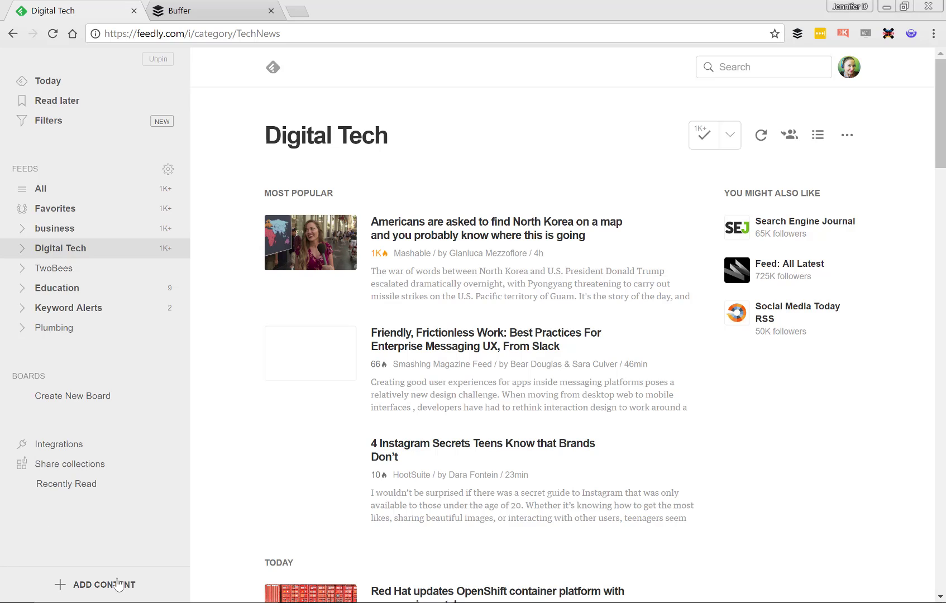
{"action": "left_click", "coordinate": [102, 586]}
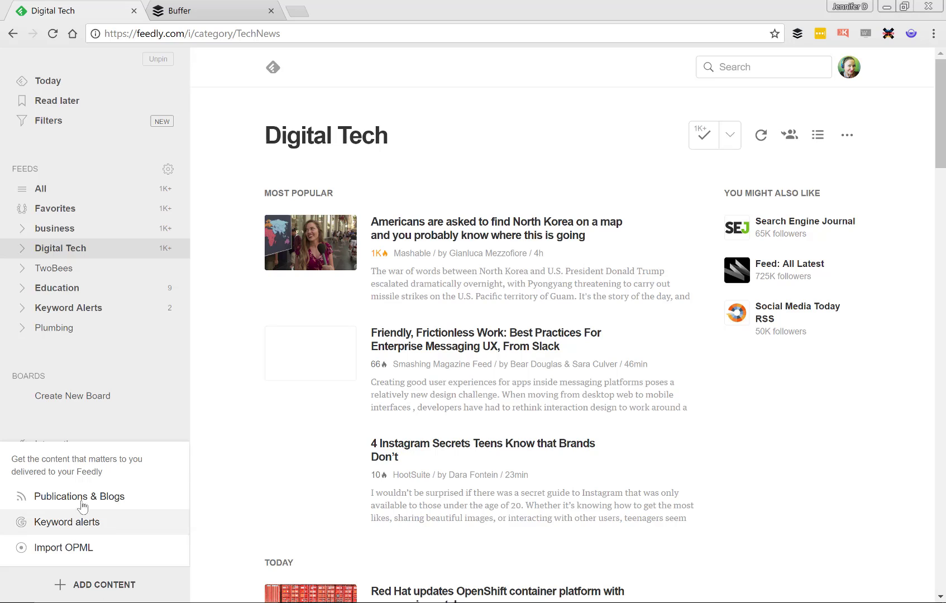
{"action": "left_click", "coordinate": [89, 500]}
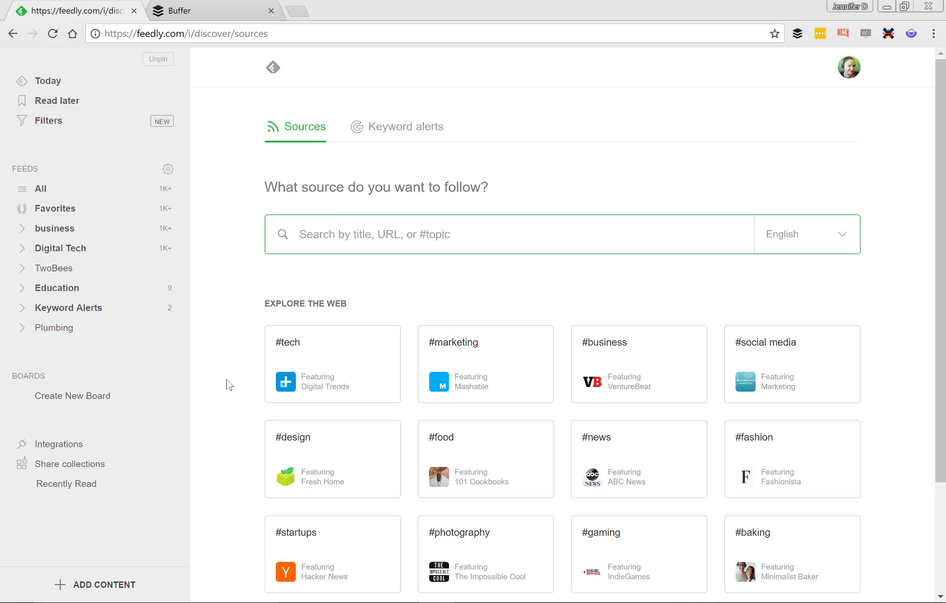
Explore the suggested topics and browse the sources offered for #marketing.
{"action": "scroll", "coordinate": [229, 384], "scroll_direction": "down", "scroll_amount": 3}
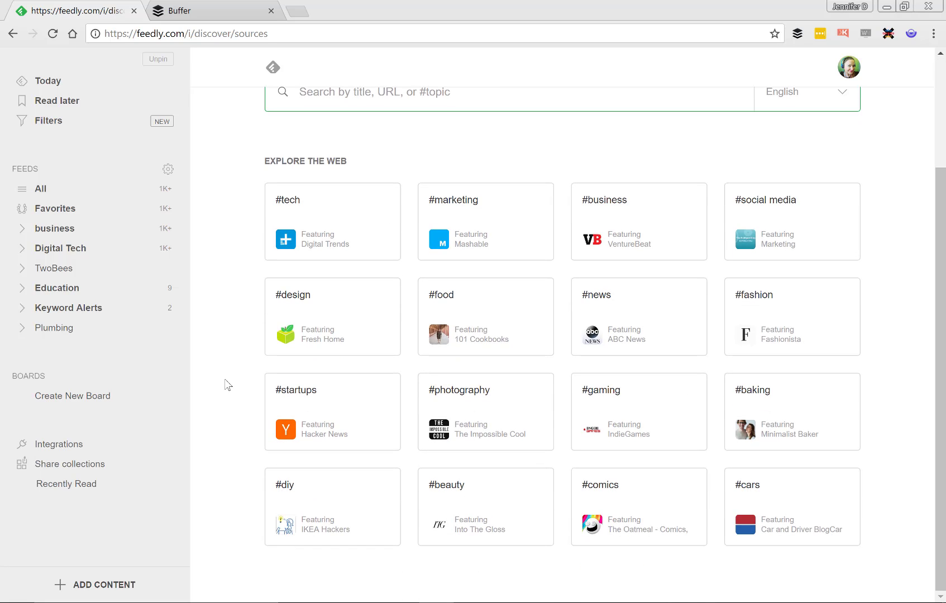
{"action": "left_click", "coordinate": [480, 224]}
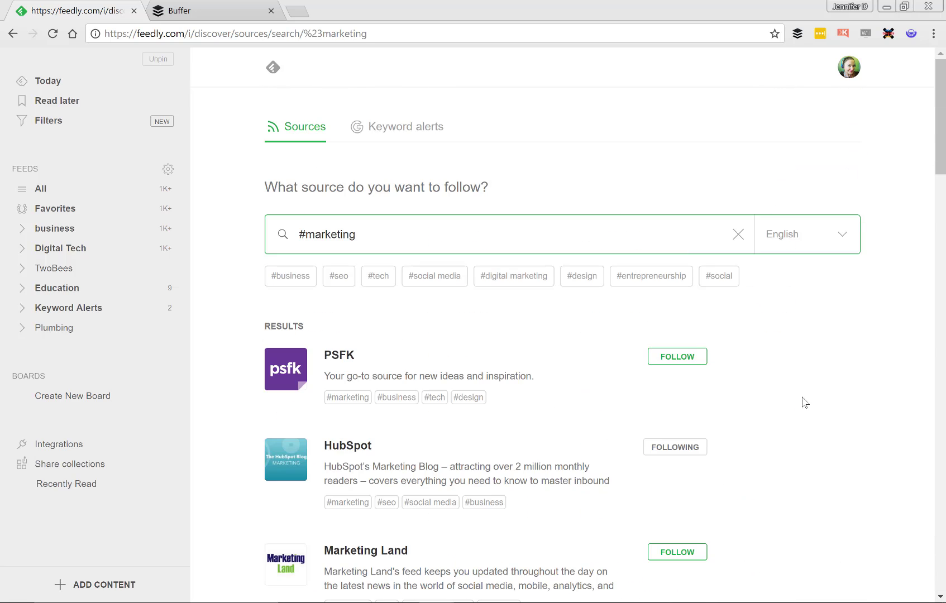
{"action": "scroll", "coordinate": [801, 403], "scroll_direction": "down", "scroll_amount": 3}
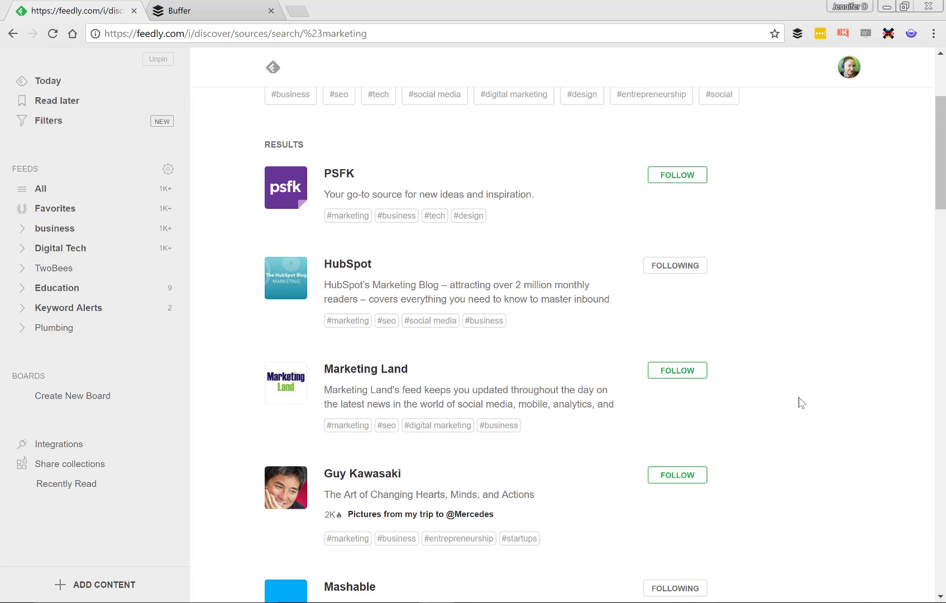
{"action": "scroll", "coordinate": [802, 403], "scroll_direction": "down", "scroll_amount": 6}
{"action": "scroll", "coordinate": [800, 402], "scroll_direction": "down", "scroll_amount": 3}
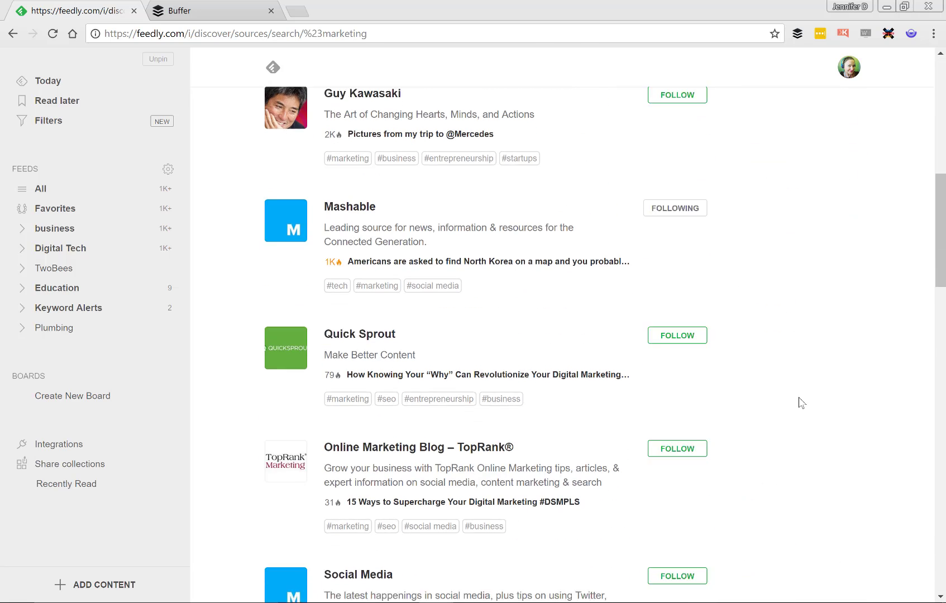
{"action": "scroll", "coordinate": [793, 419], "scroll_direction": "up", "scroll_amount": 4}
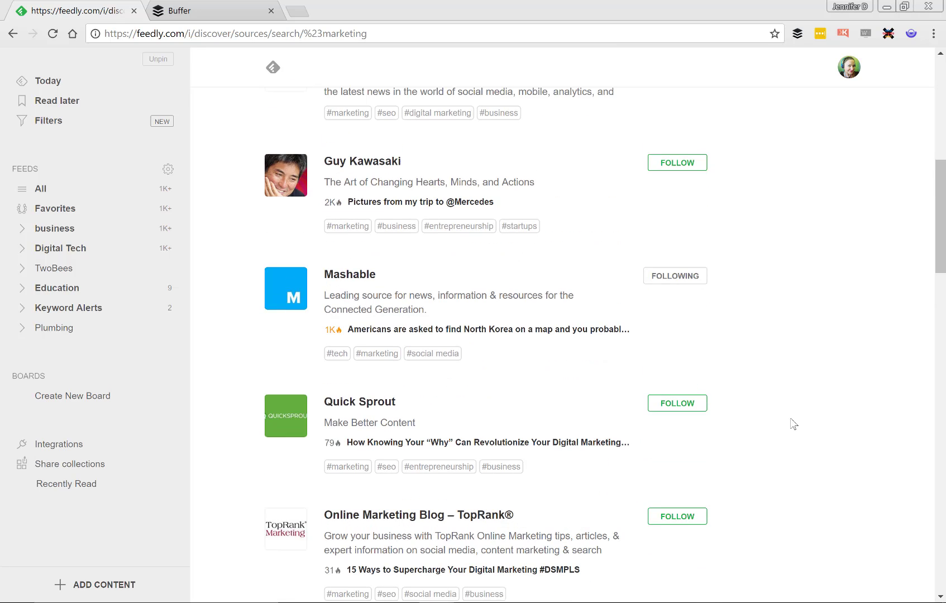
Open the collection choices for following Quick Sprout, and view the Digital Tech feed.
{"action": "left_click", "coordinate": [685, 409]}
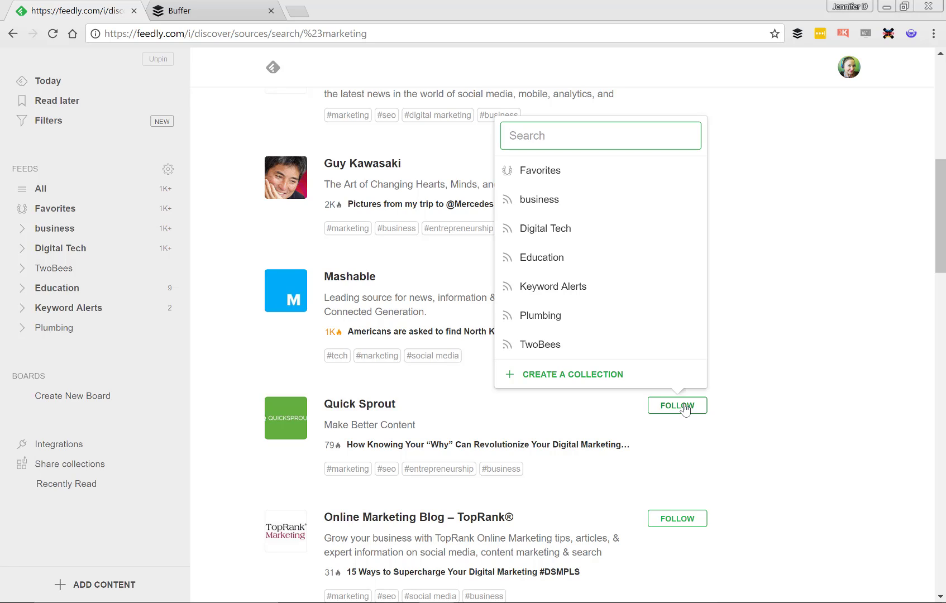
{"action": "left_click", "coordinate": [61, 248]}
{"action": "scroll", "coordinate": [65, 249], "scroll_direction": "down", "scroll_amount": 3}
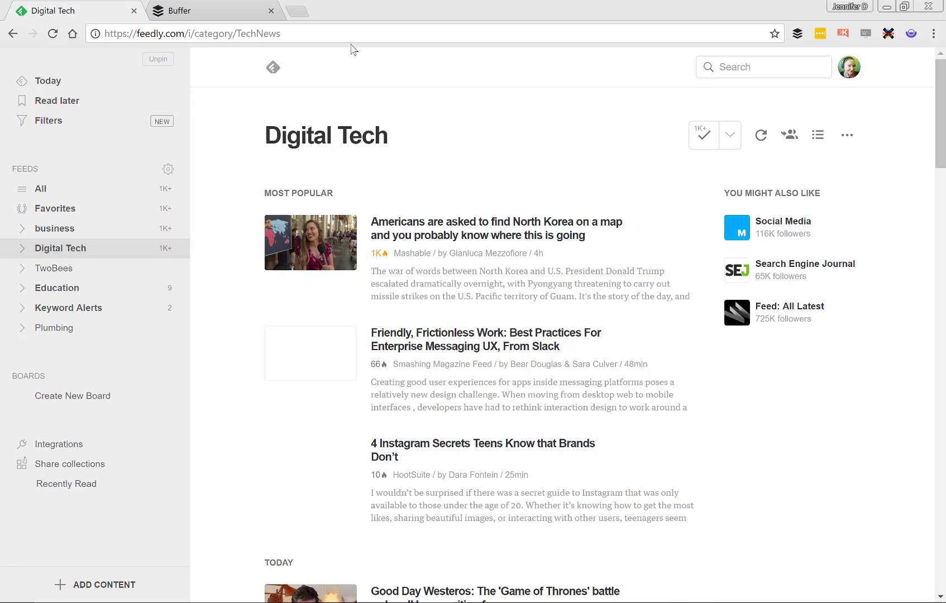
Open the Guardian's UK culture page in a new browser tab and copy its web address.
{"action": "left_click", "coordinate": [296, 11]}
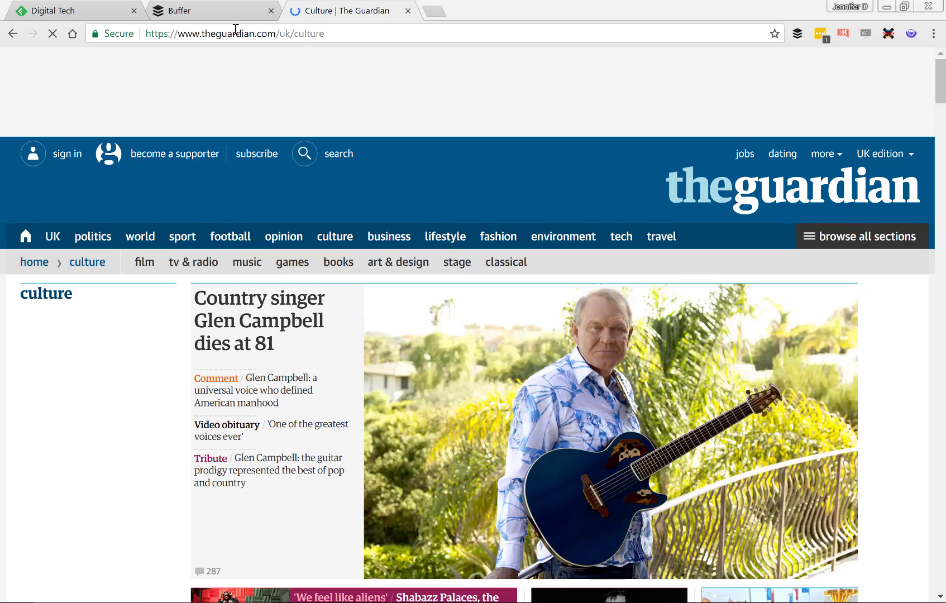
{"action": "left_click", "coordinate": [235, 29]}
{"action": "key", "text": "ctrl+c"}
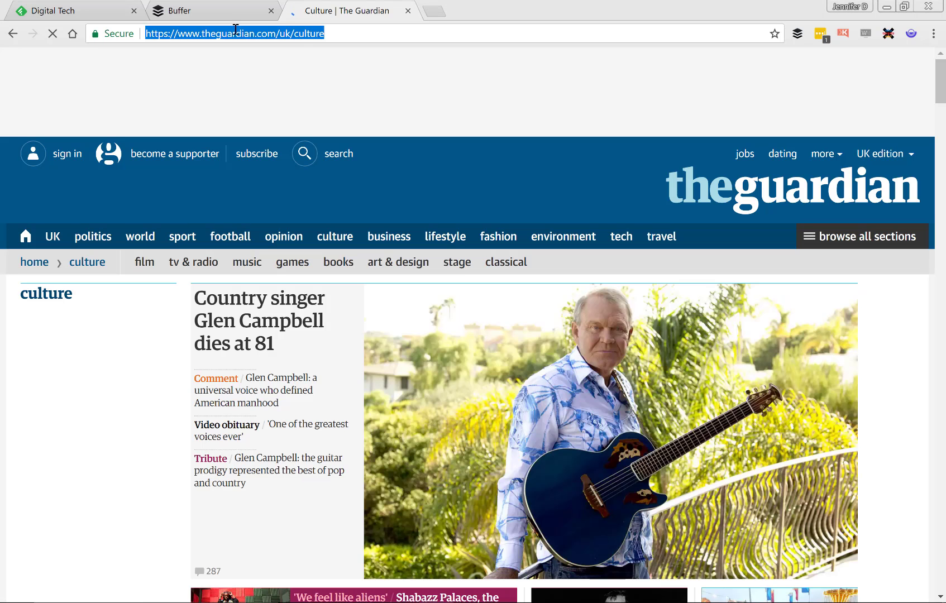
Return to Feedly and search for a publication source using the copied Guardian address.
{"action": "left_click", "coordinate": [84, 11]}
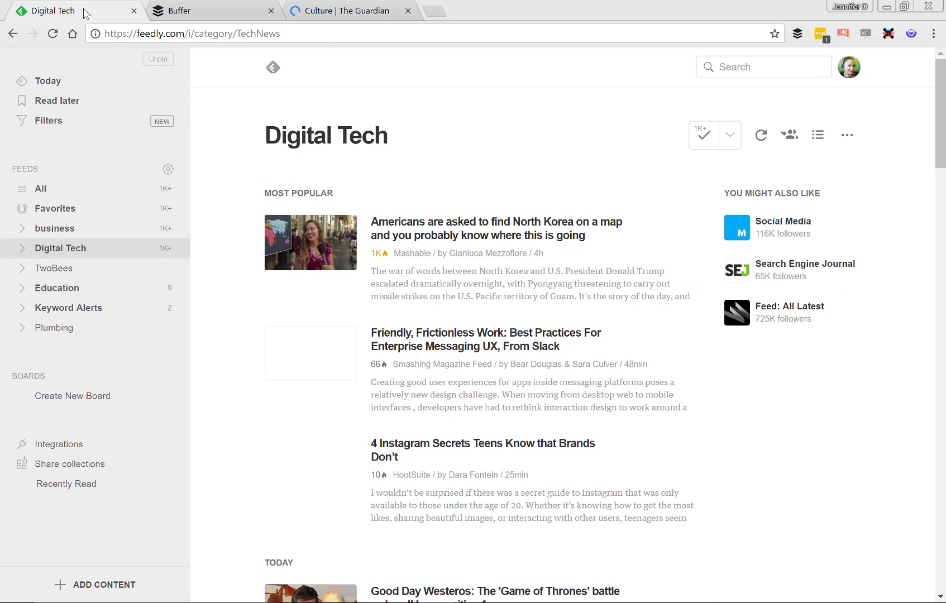
{"action": "left_click", "coordinate": [86, 595]}
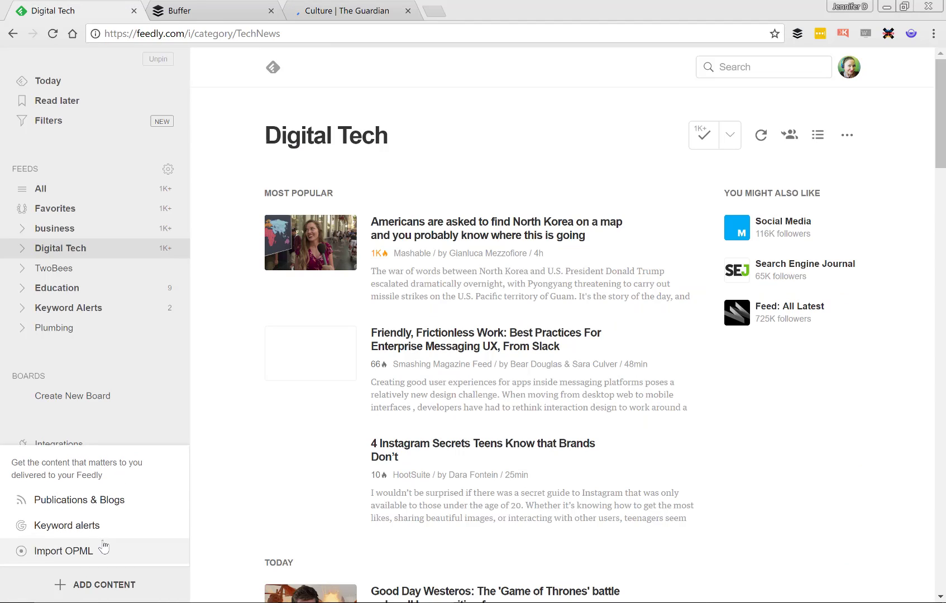
{"action": "left_click", "coordinate": [108, 497]}
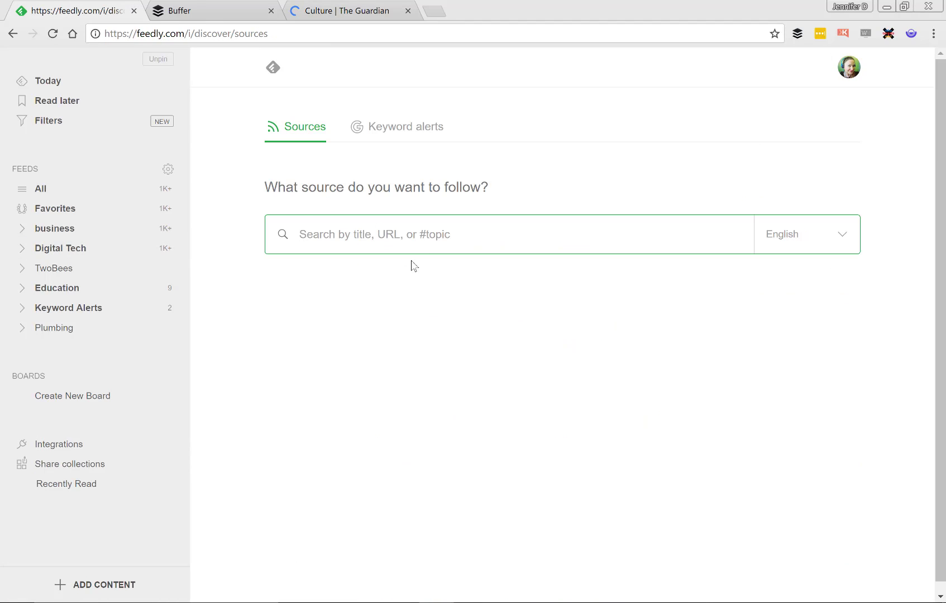
{"action": "key", "text": "ctrl+v"}
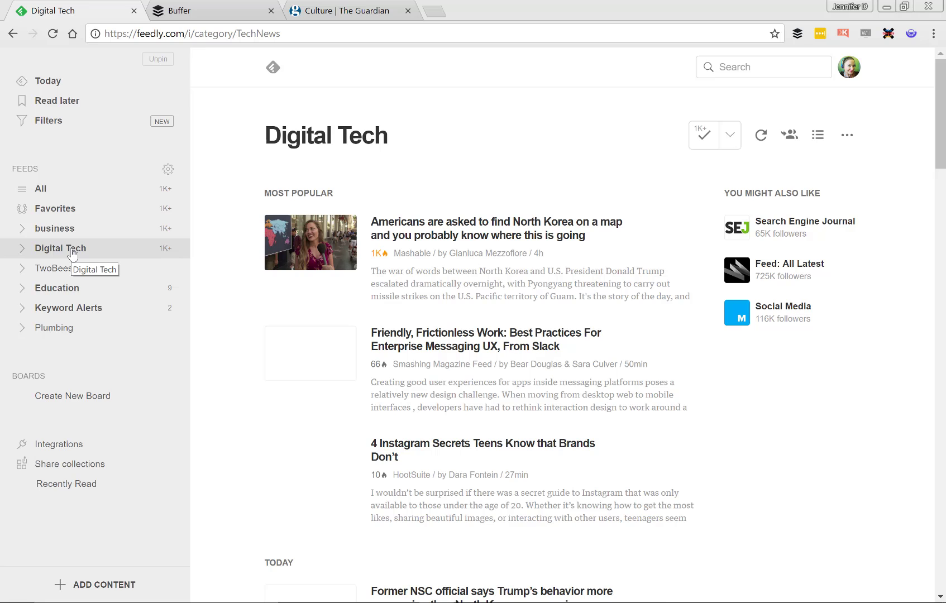
Browse the Digital Tech feed and open the article "How the internet is shaping our collective memory – for better or for worse".
{"action": "scroll", "coordinate": [242, 361], "scroll_direction": "down", "scroll_amount": 2}
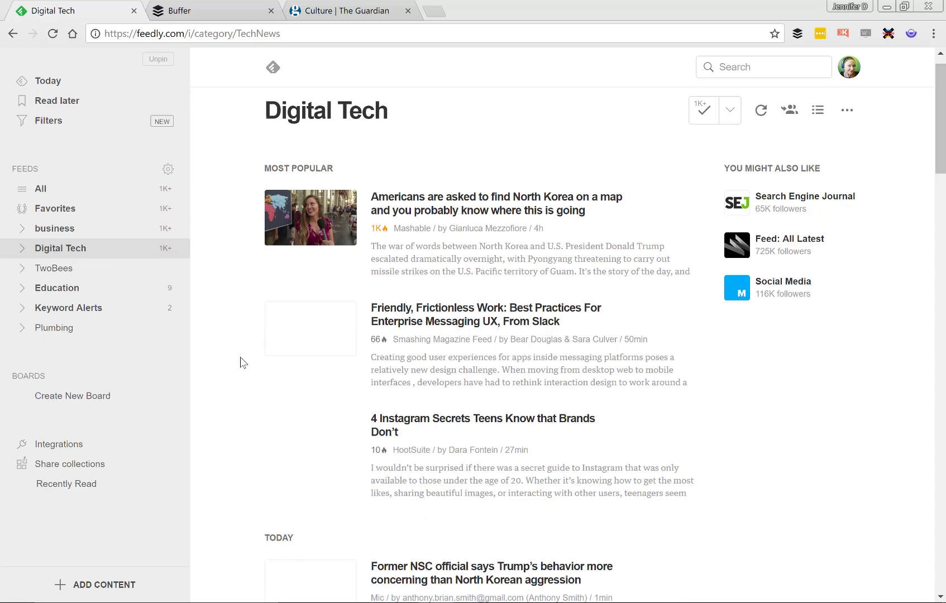
{"action": "scroll", "coordinate": [242, 362], "scroll_direction": "down", "scroll_amount": 6}
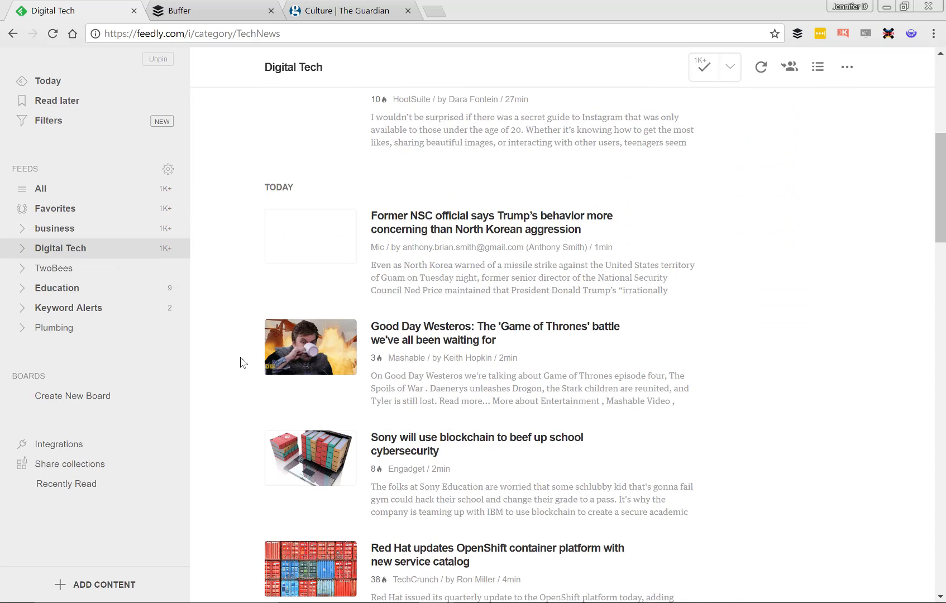
{"action": "scroll", "coordinate": [242, 362], "scroll_direction": "down", "scroll_amount": 2}
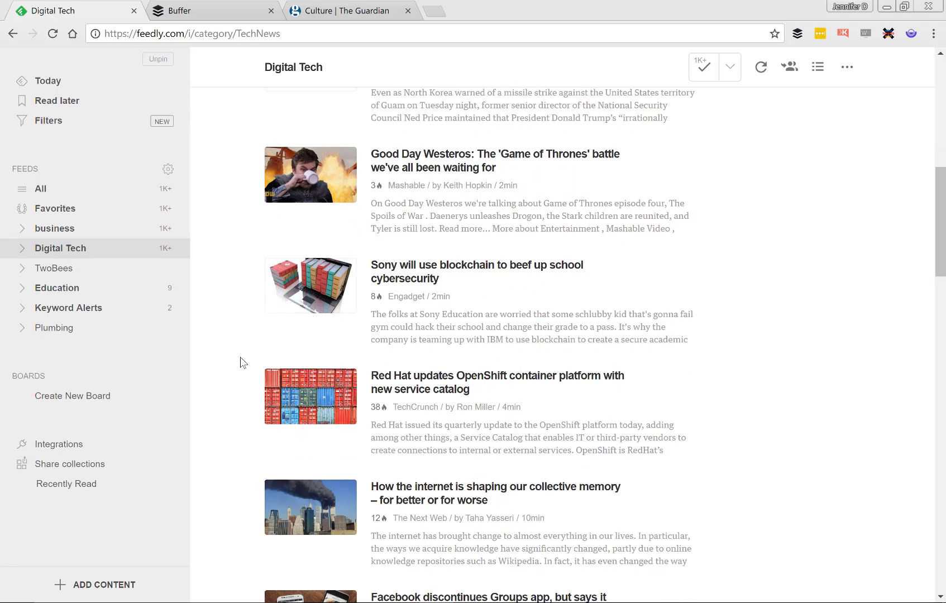
{"action": "scroll", "coordinate": [242, 362], "scroll_direction": "down", "scroll_amount": 4}
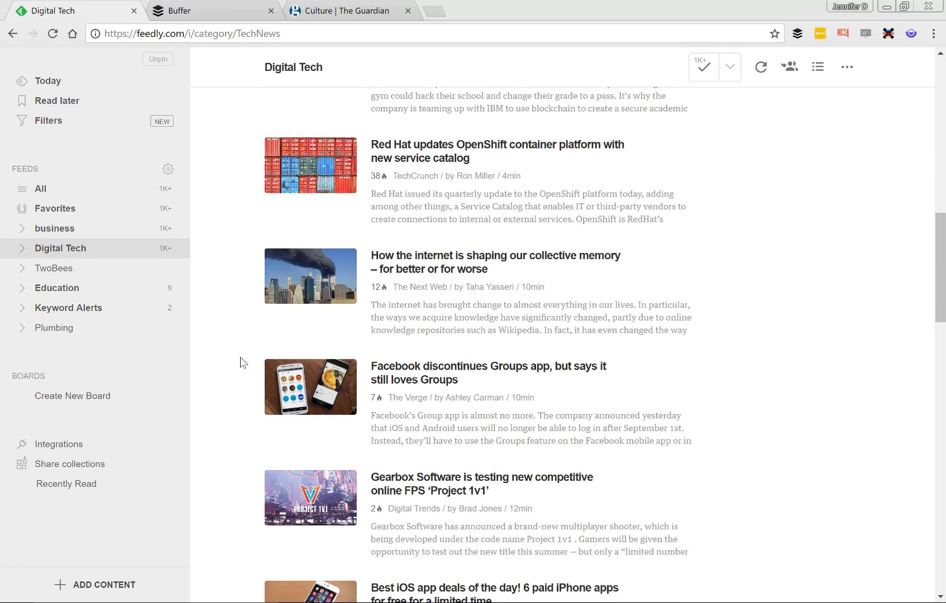
{"action": "scroll", "coordinate": [242, 362], "scroll_direction": "down", "scroll_amount": 1}
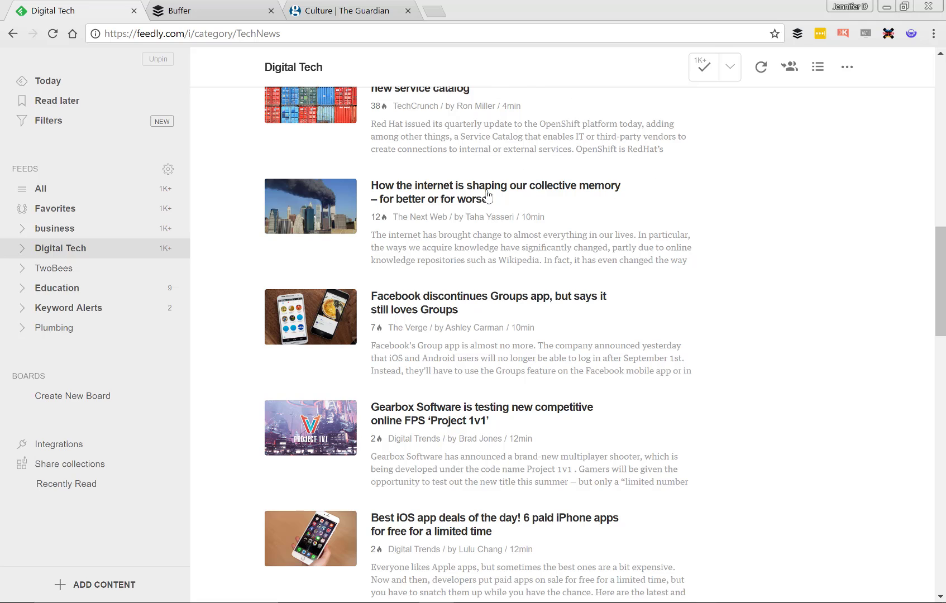
{"action": "left_click", "coordinate": [474, 192]}
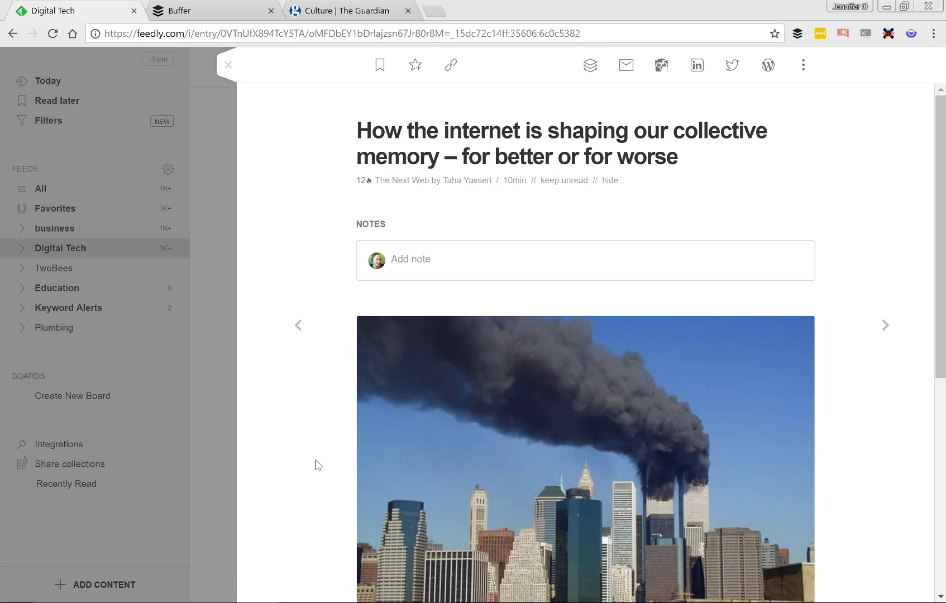
Open the original article on The Next Web and skim its full text.
{"action": "left_click", "coordinate": [532, 136]}
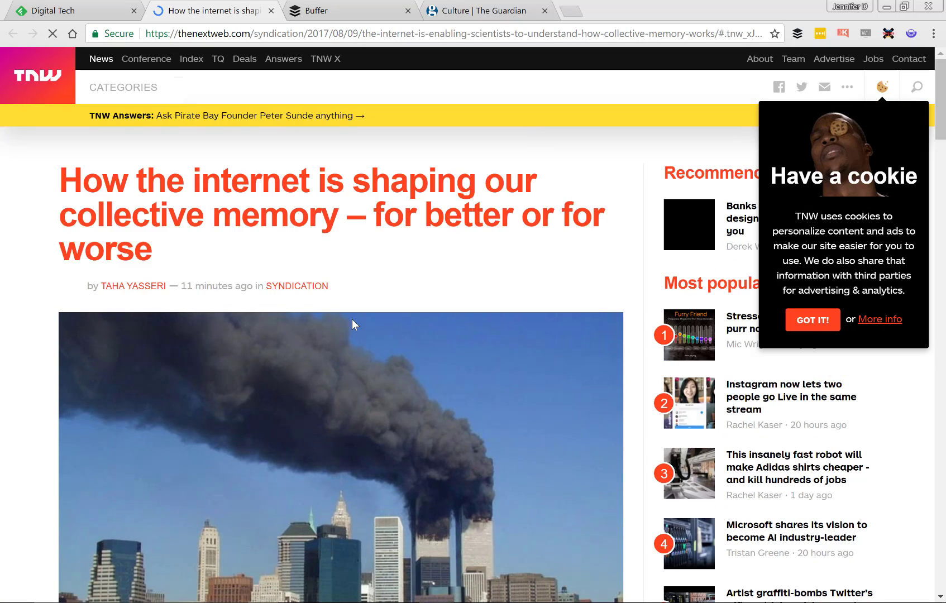
{"action": "scroll", "coordinate": [352, 319], "scroll_direction": "down", "scroll_amount": 8}
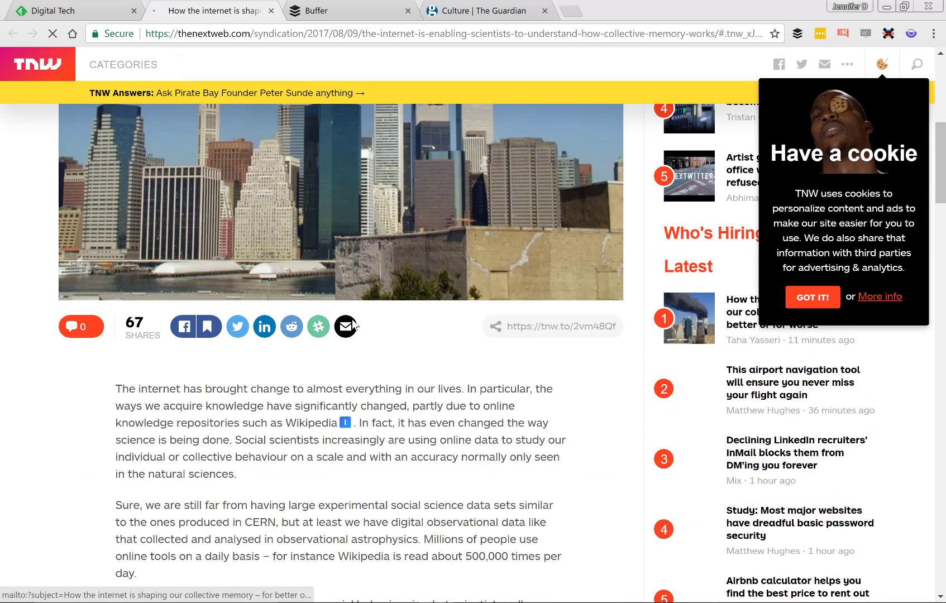
{"action": "scroll", "coordinate": [353, 325], "scroll_direction": "down", "scroll_amount": 4}
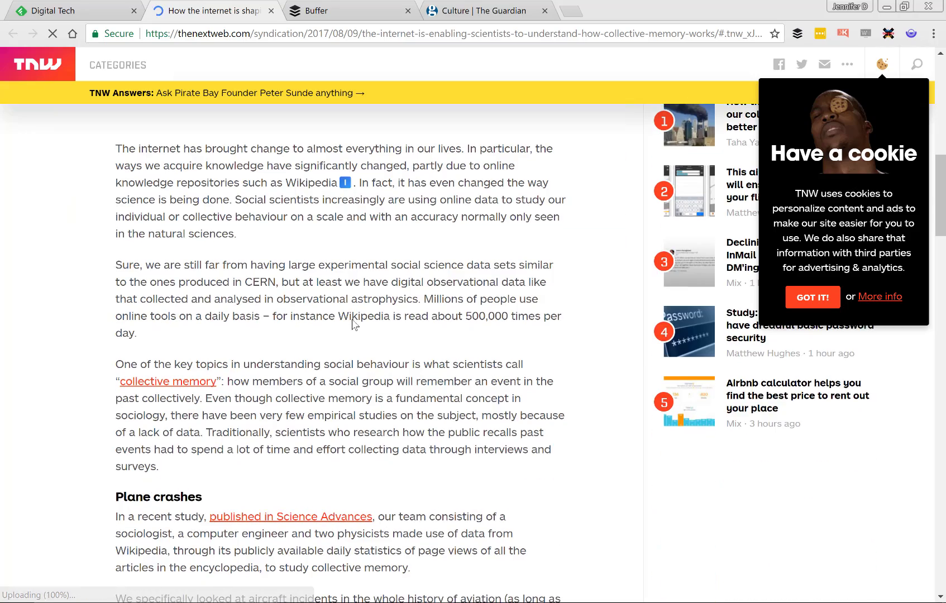
{"action": "scroll", "coordinate": [353, 324], "scroll_direction": "up", "scroll_amount": 1}
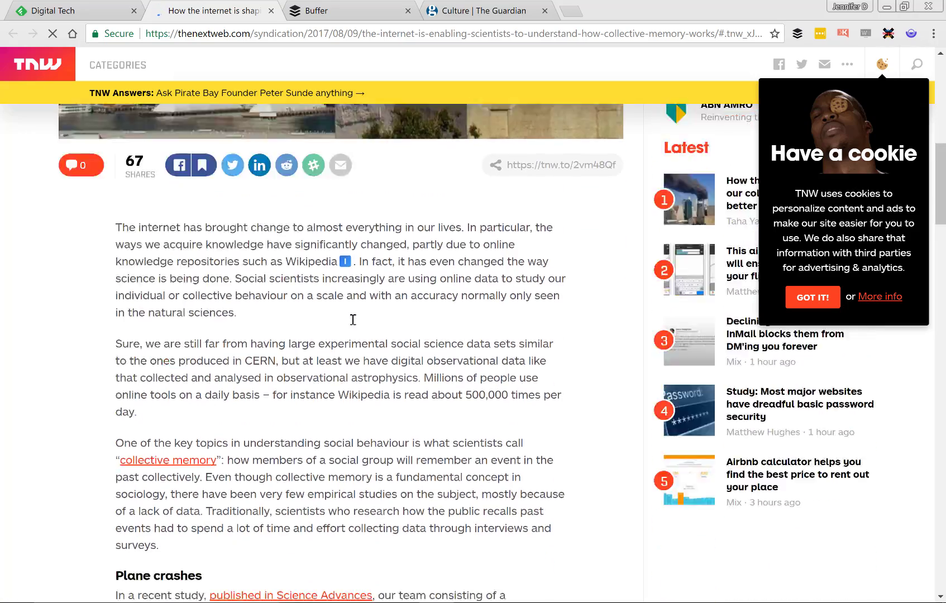
{"action": "scroll", "coordinate": [353, 321], "scroll_direction": "down", "scroll_amount": 14}
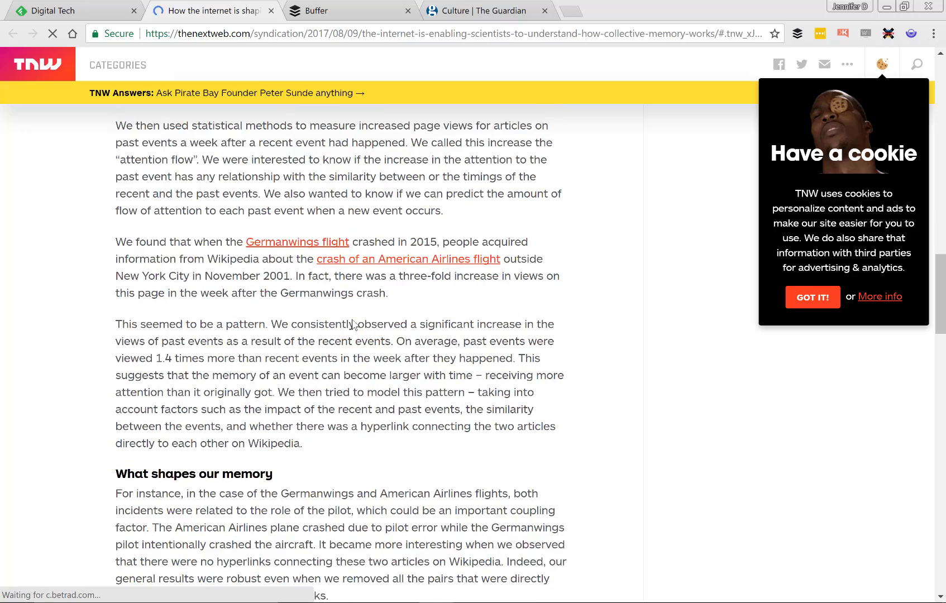
{"action": "scroll", "coordinate": [353, 324], "scroll_direction": "down", "scroll_amount": 5}
{"action": "scroll", "coordinate": [353, 324], "scroll_direction": "up", "scroll_amount": 4}
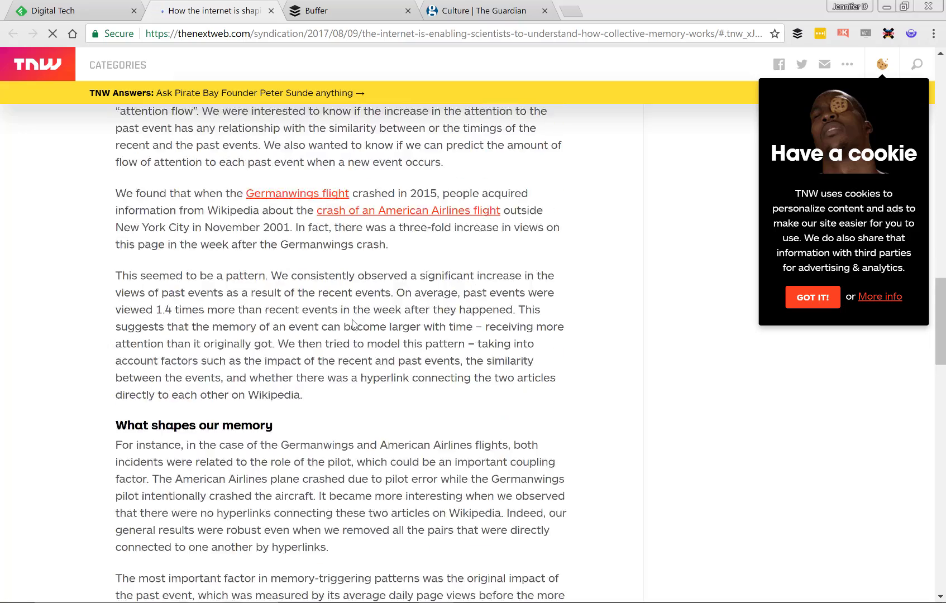
{"action": "scroll", "coordinate": [353, 324], "scroll_direction": "up", "scroll_amount": 20}
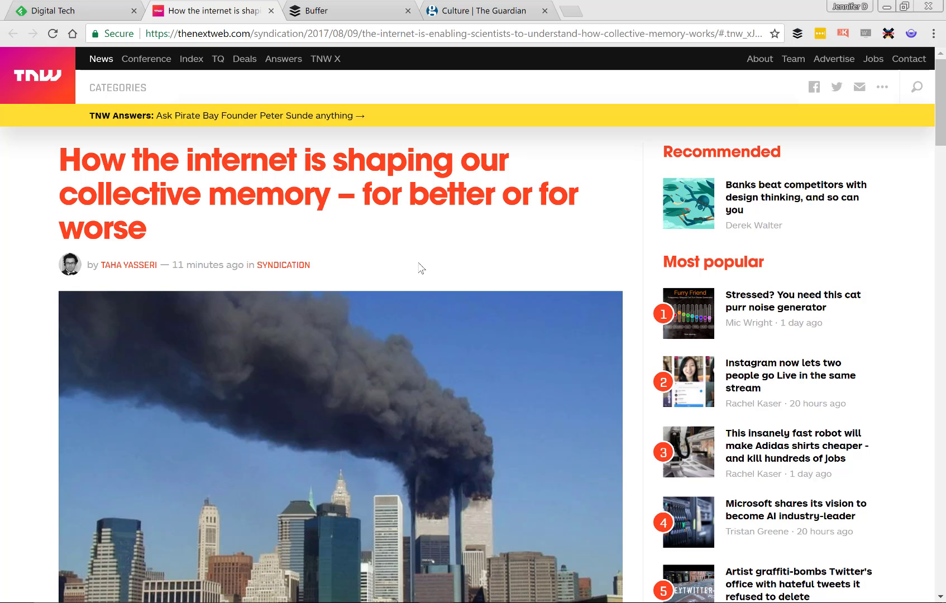
Switch to Buffer, review the social networks available to connect, and return to the dashboard.
{"action": "key", "text": "ctrl+Tab"}
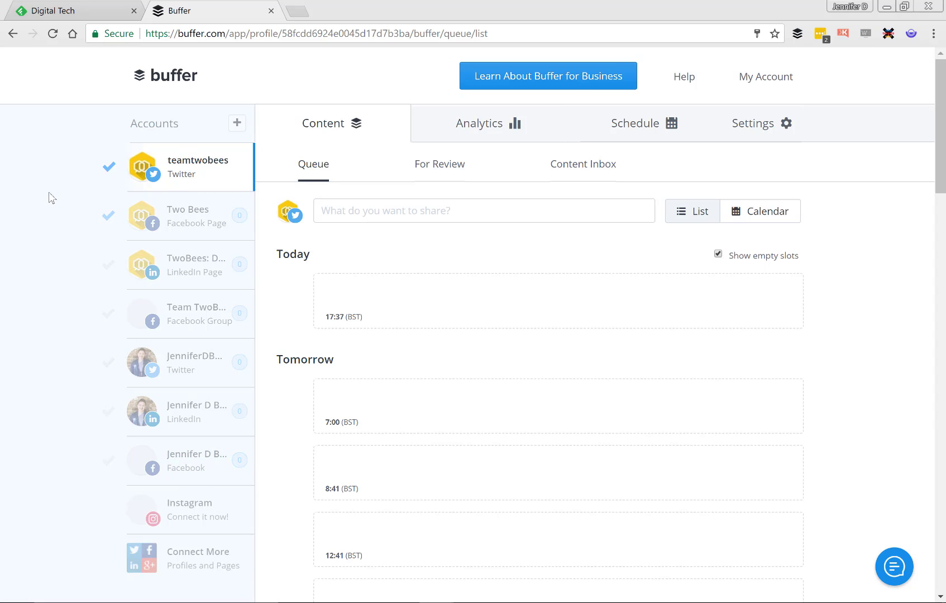
{"action": "left_click", "coordinate": [141, 561]}
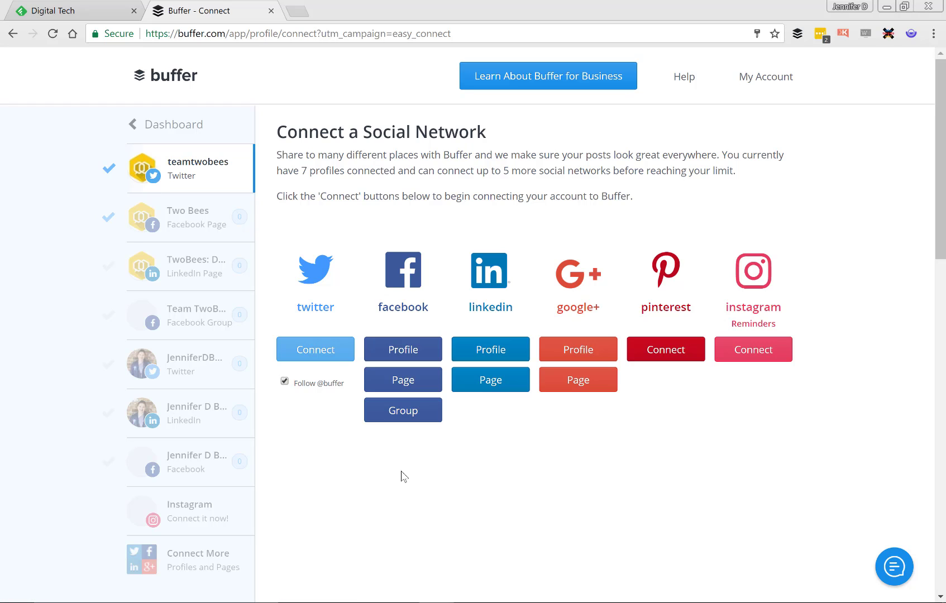
{"action": "left_click", "coordinate": [159, 126]}
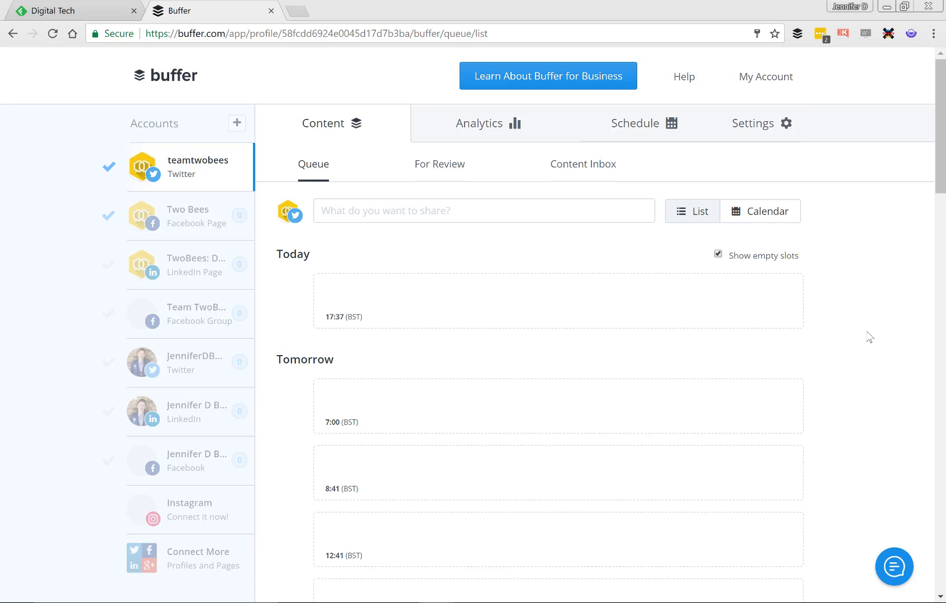
Open the Browser Extensions settings of the Buffer account.
{"action": "left_click", "coordinate": [753, 84]}
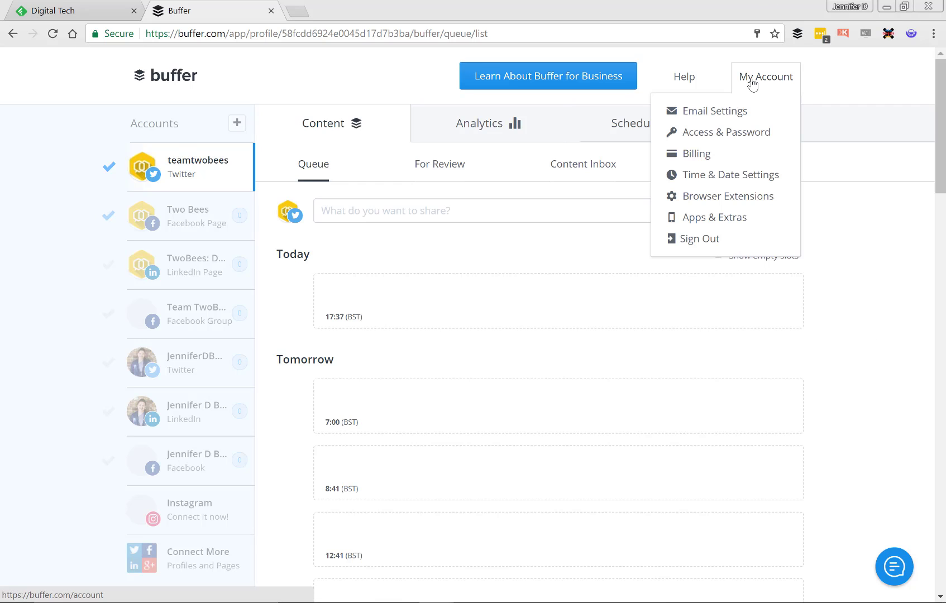
{"action": "left_click", "coordinate": [716, 201]}
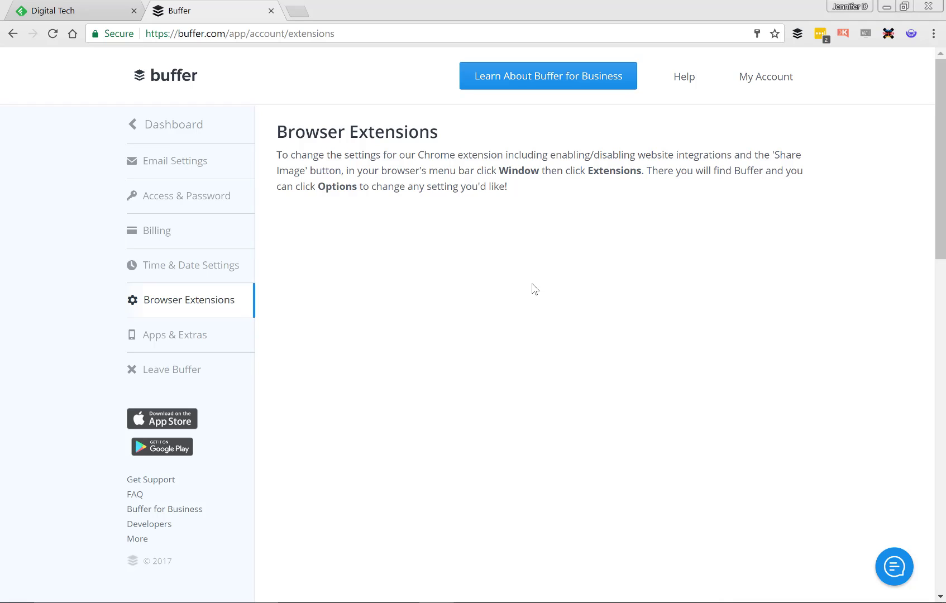
{"action": "left_click", "coordinate": [900, 208]}
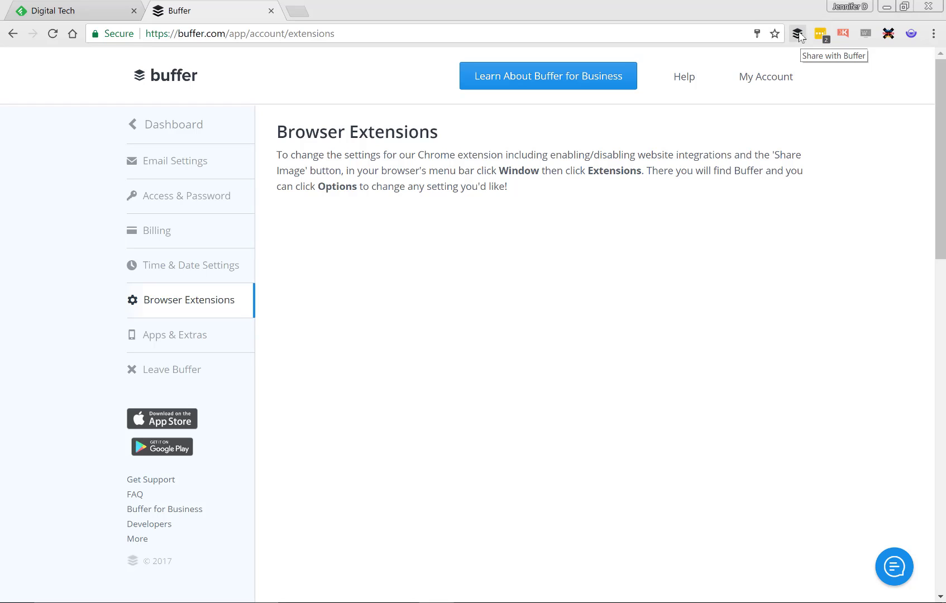
Return to the Buffer dashboard and open the posting schedule of the personal LinkedIn profile.
{"action": "left_click", "coordinate": [180, 130]}
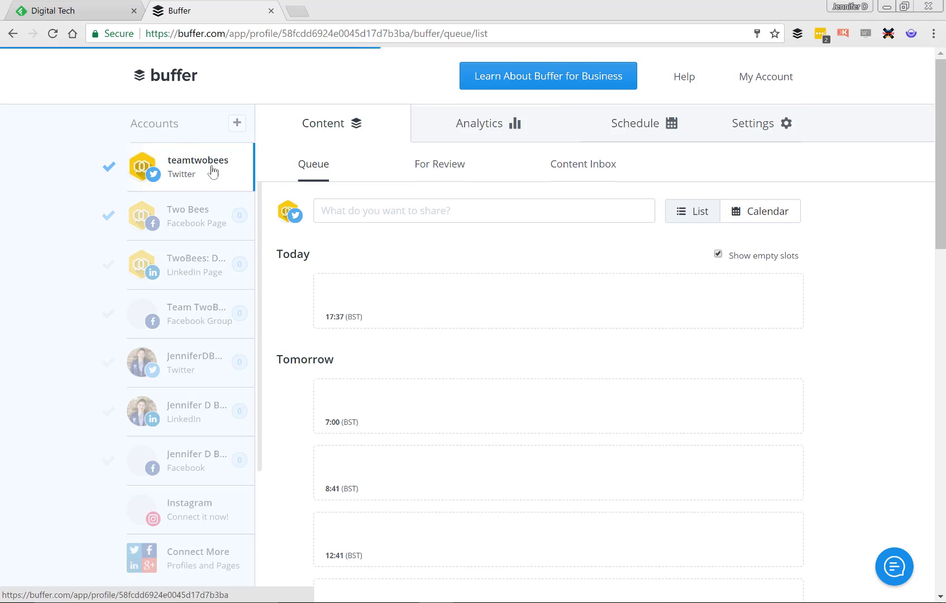
{"action": "left_click", "coordinate": [187, 417]}
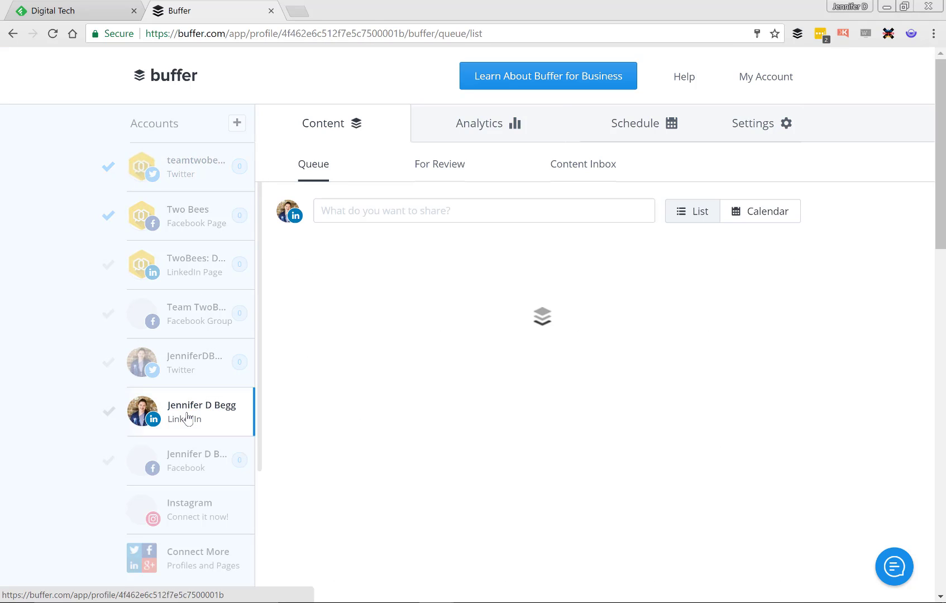
{"action": "left_click", "coordinate": [646, 128]}
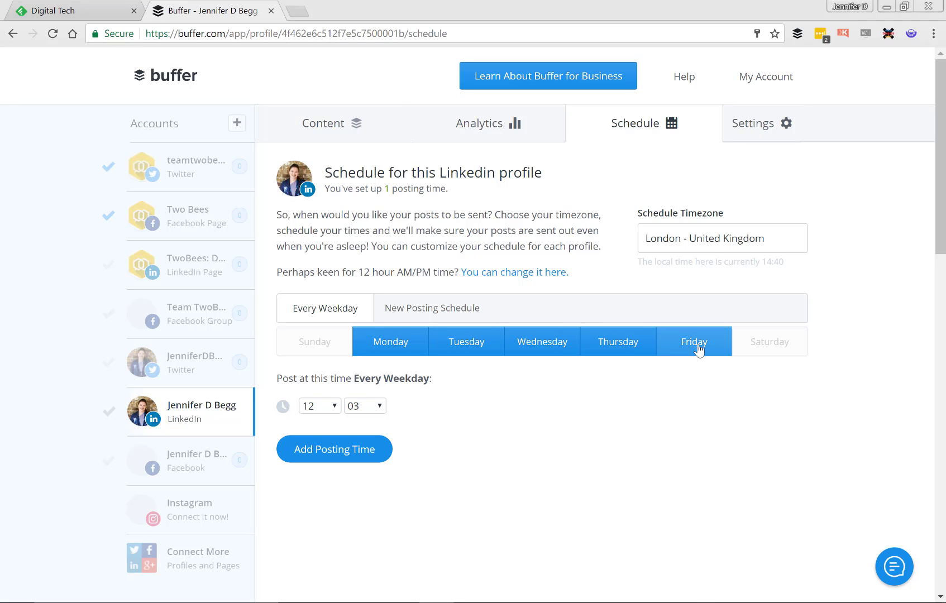
Remove Tuesday from the LinkedIn profile's posting days and add it back.
{"action": "left_click", "coordinate": [471, 345]}
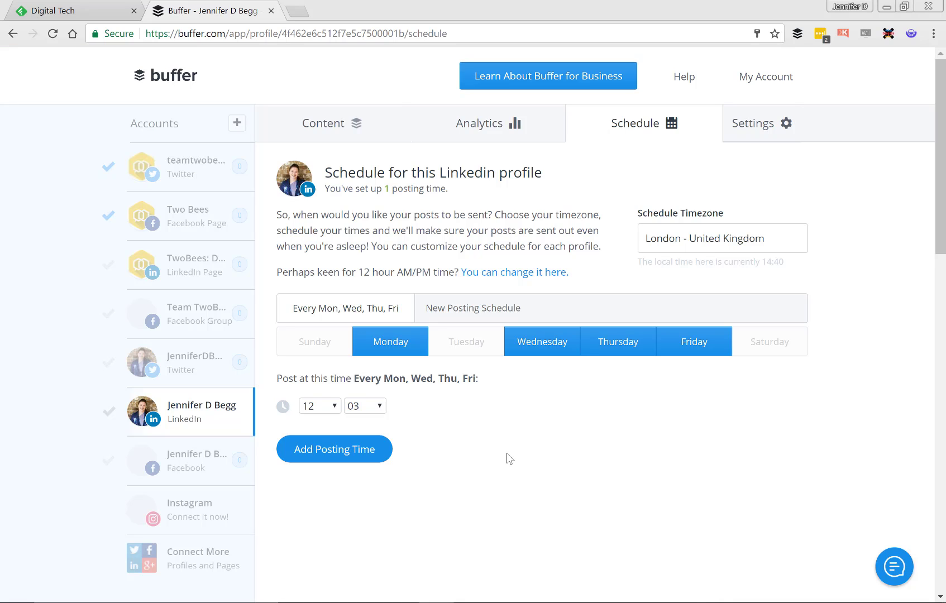
{"action": "left_click", "coordinate": [481, 341]}
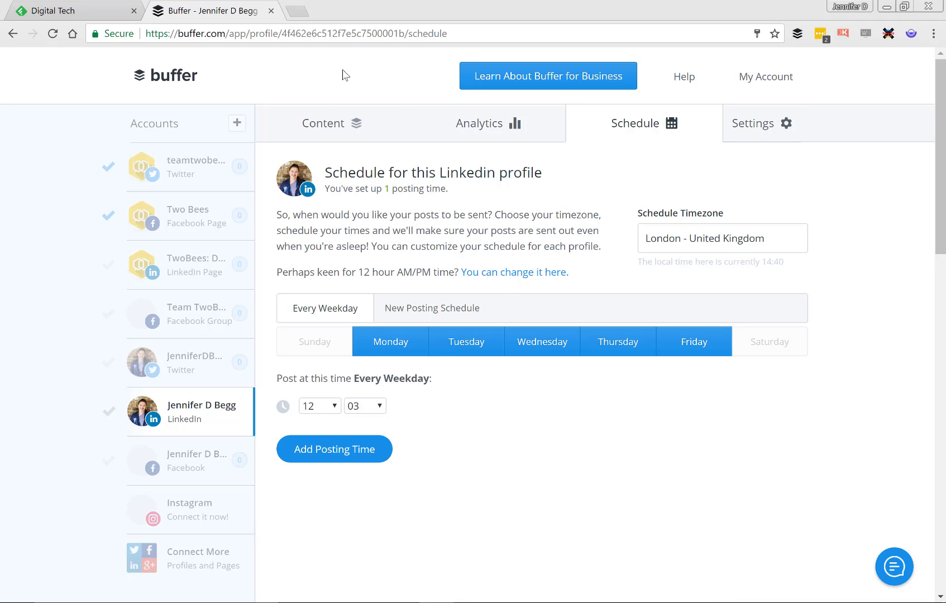
Check the LinkedIn profile's queue and compare the posting schedules of the personal Twitter and LinkedIn profiles.
{"action": "left_click", "coordinate": [322, 126]}
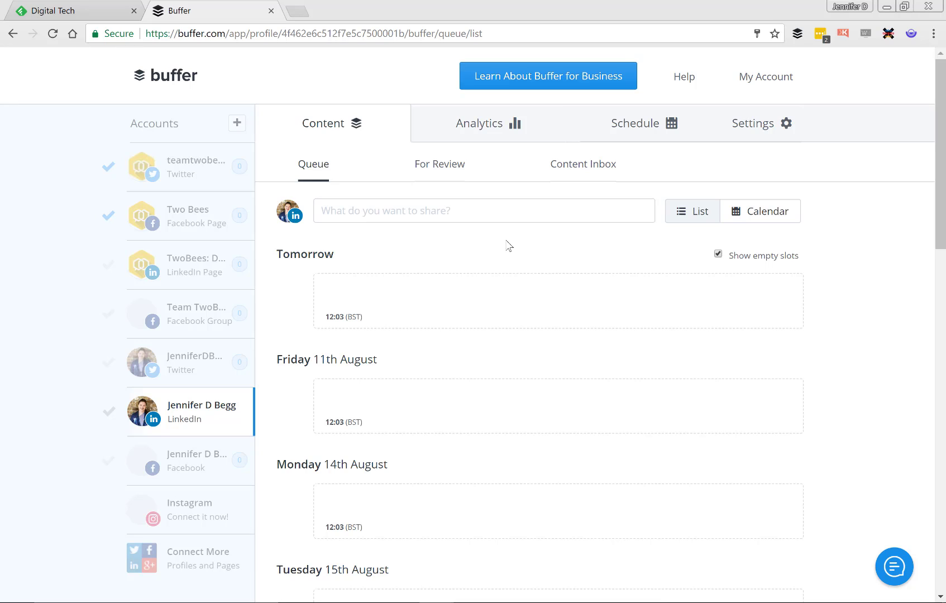
{"action": "left_click", "coordinate": [202, 366]}
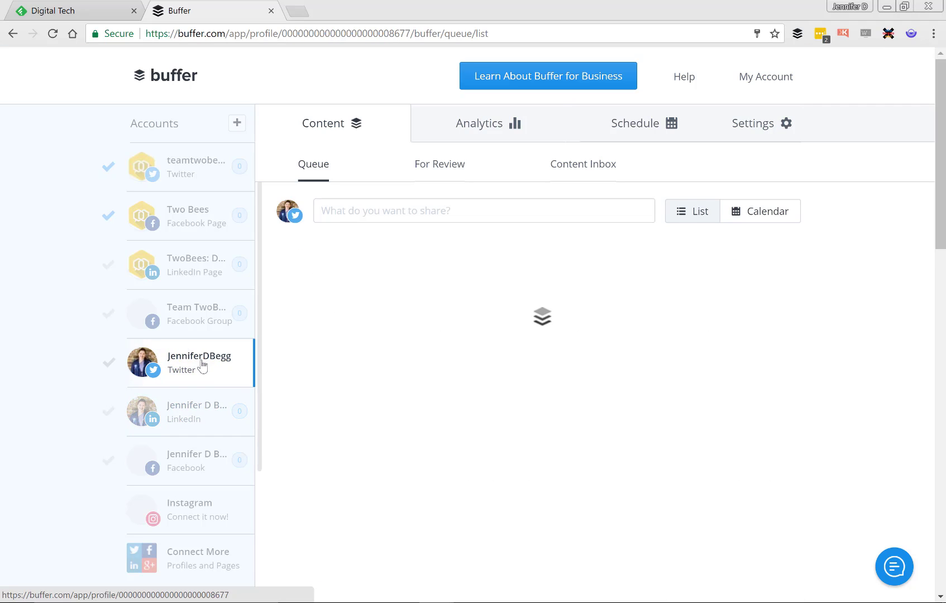
{"action": "left_click", "coordinate": [639, 129]}
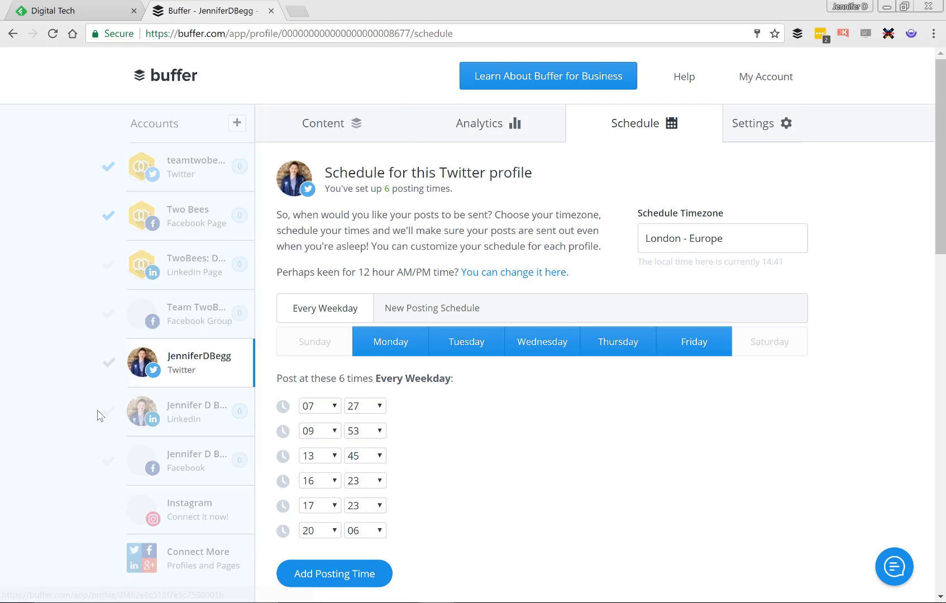
{"action": "left_click", "coordinate": [212, 433]}
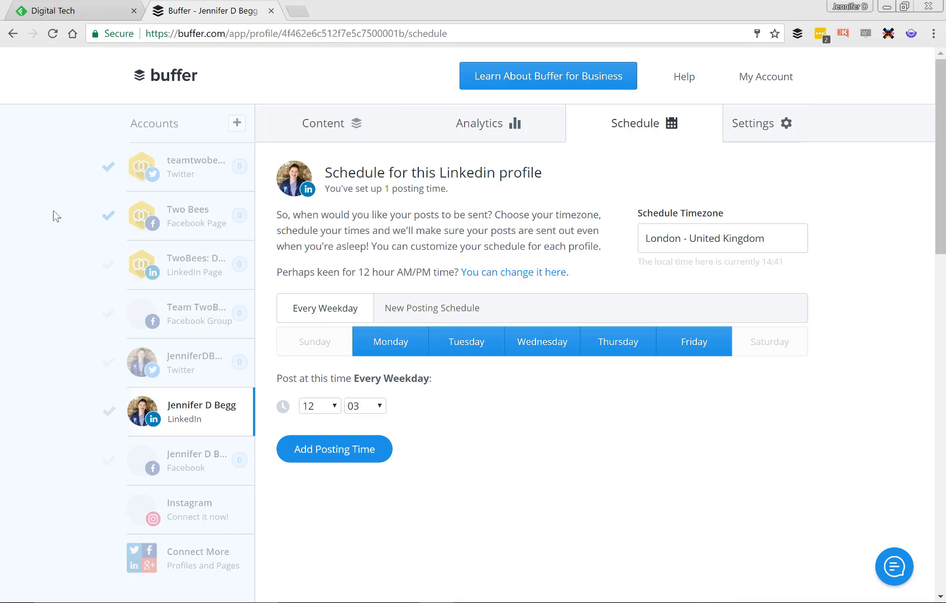
Switch to Feedly, open the original collective memory article on The Next Web, and start sharing it with Buffer.
{"action": "left_click", "coordinate": [59, 9]}
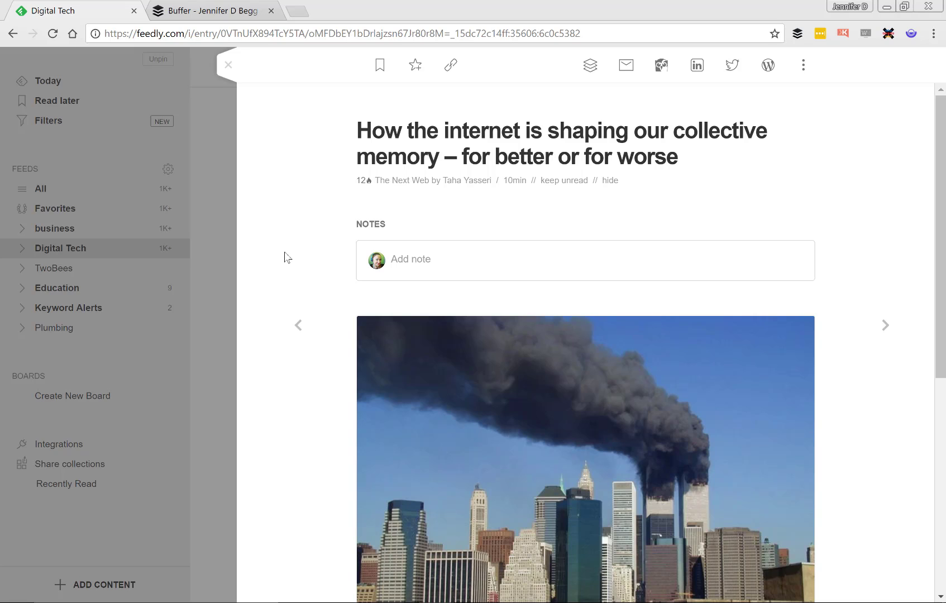
{"action": "left_click", "coordinate": [533, 135]}
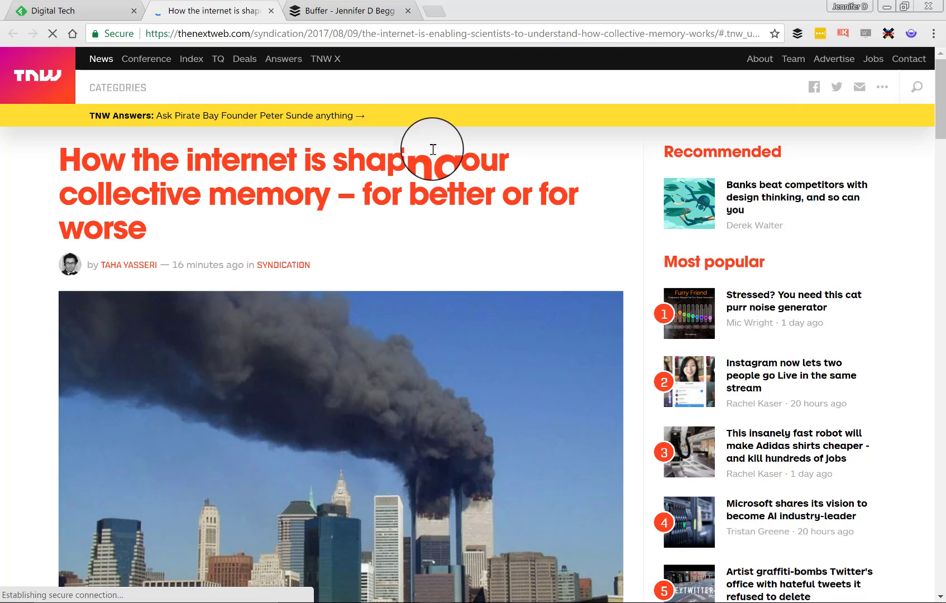
{"action": "left_click", "coordinate": [797, 35]}
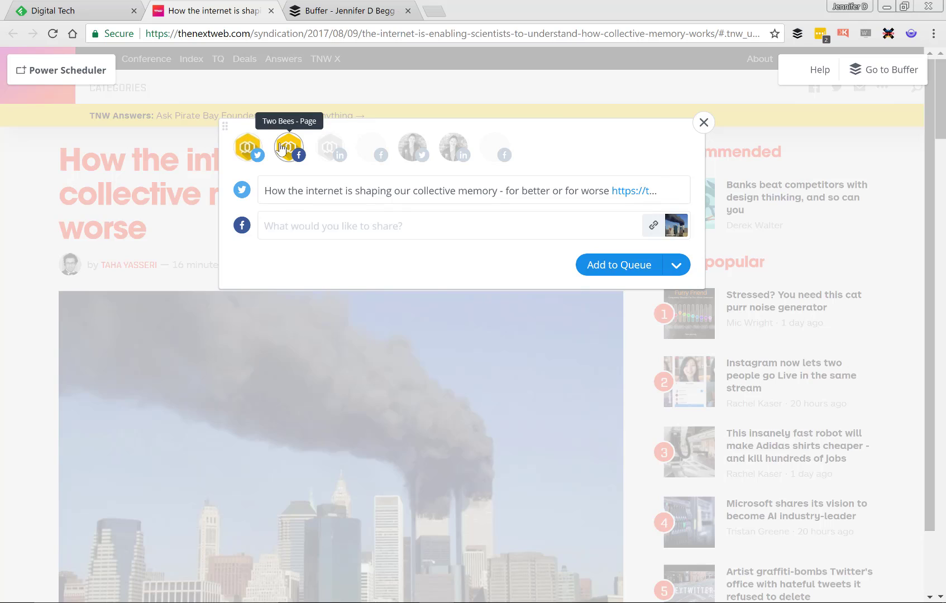
Deselect the Two Bees Twitter and Facebook accounts and select the personal Twitter and LinkedIn profiles for the post.
{"action": "left_click", "coordinate": [281, 148]}
{"action": "left_click", "coordinate": [413, 147]}
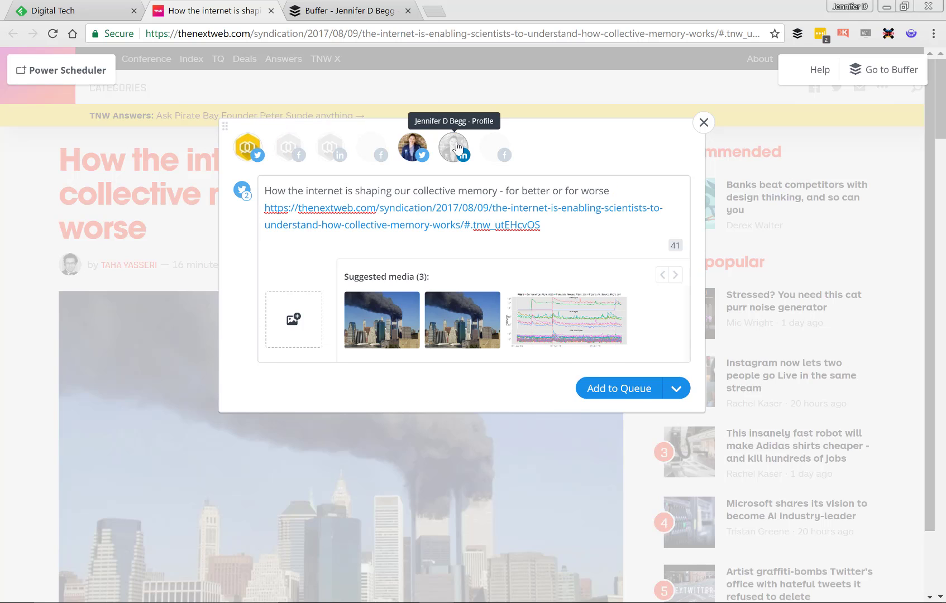
{"action": "left_click", "coordinate": [457, 148]}
{"action": "left_click", "coordinate": [247, 148]}
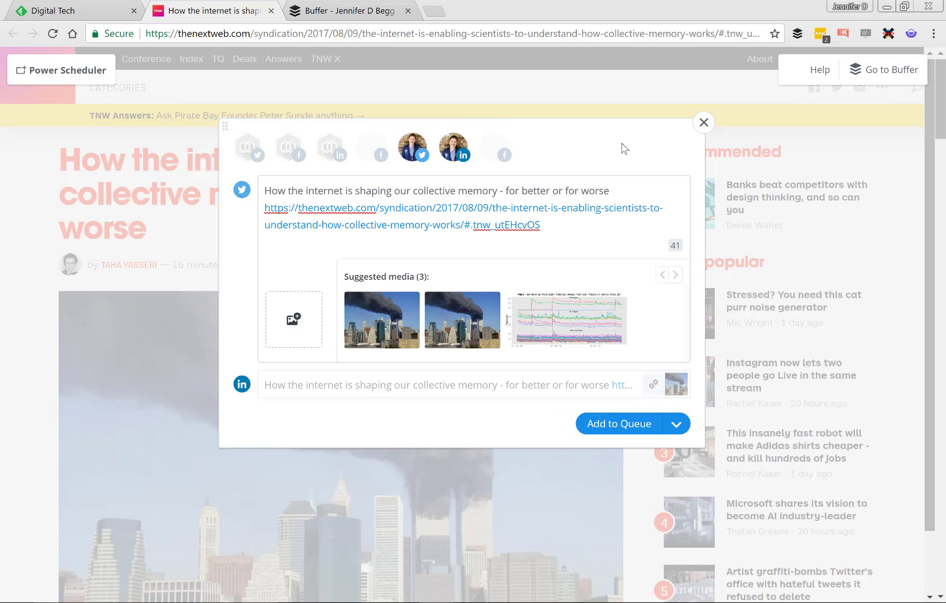
Try a suggested skyline photo for the Twitter post and the chart thumbnail for the LinkedIn link preview.
{"action": "mouse_move", "coordinate": [241, 193]}
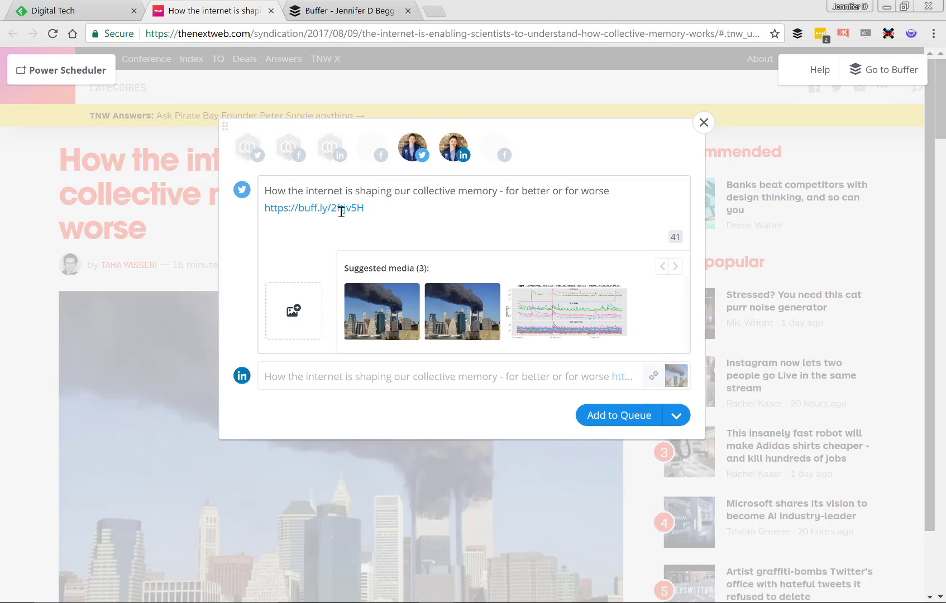
{"action": "mouse_move", "coordinate": [337, 210]}
{"action": "left_click", "coordinate": [463, 310]}
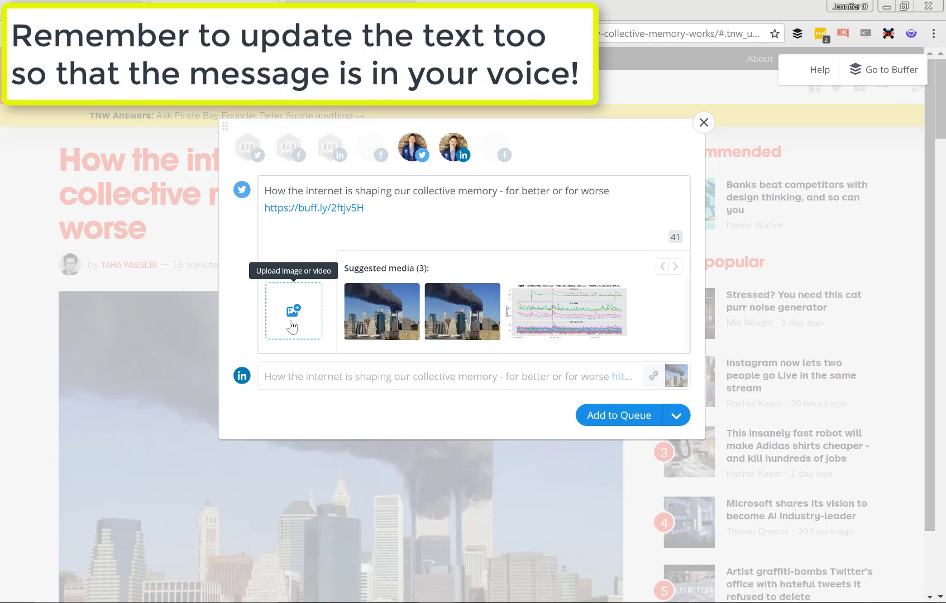
{"action": "left_click", "coordinate": [343, 384]}
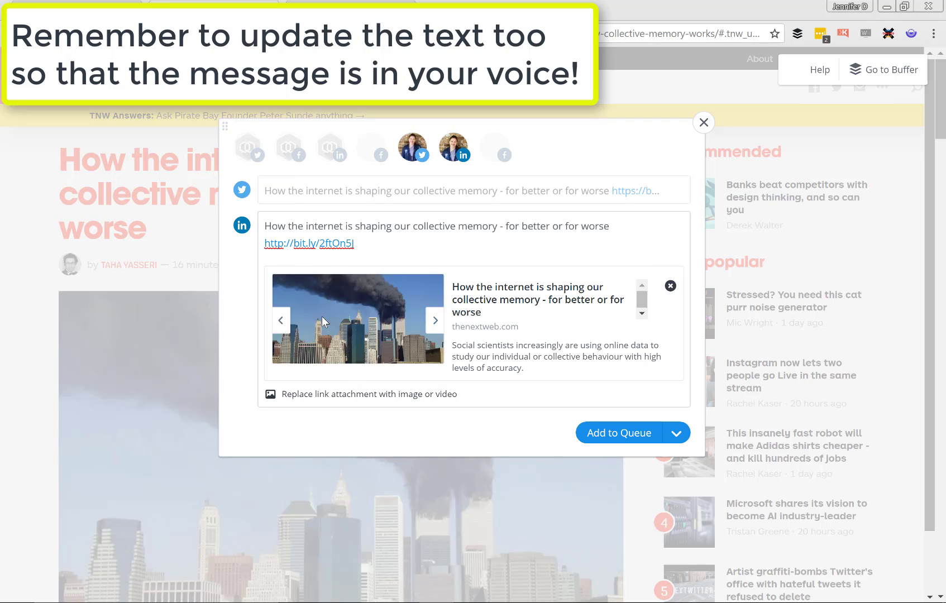
{"action": "left_click", "coordinate": [436, 320]}
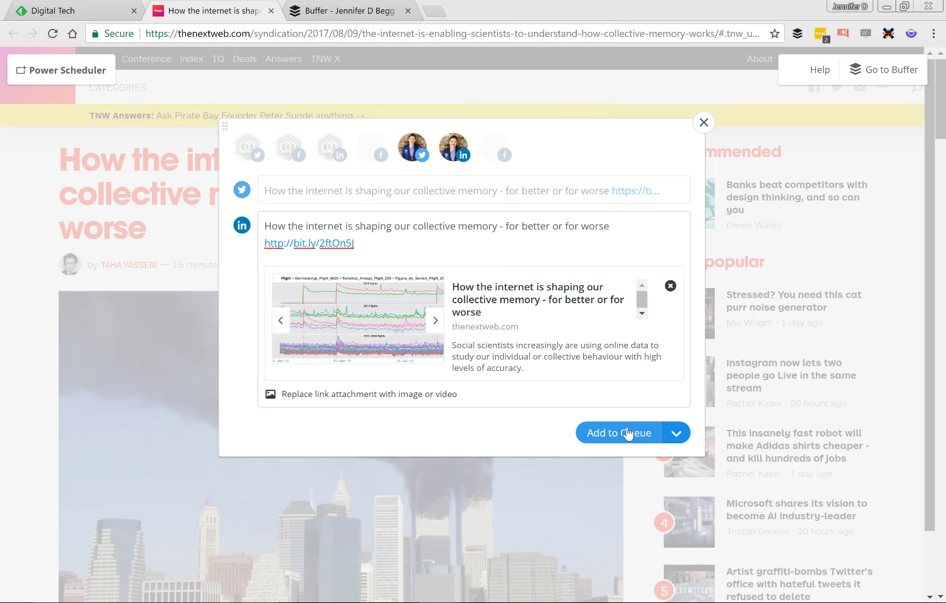
Review the alternative sharing options and the date and time picker for scheduling posts, and dismiss them.
{"action": "left_click", "coordinate": [677, 434]}
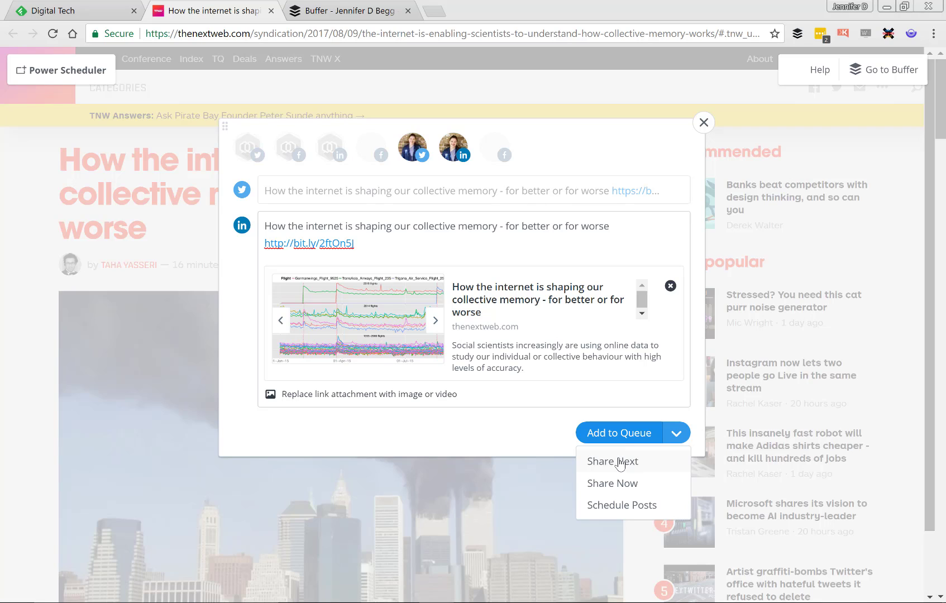
{"action": "left_click", "coordinate": [629, 511]}
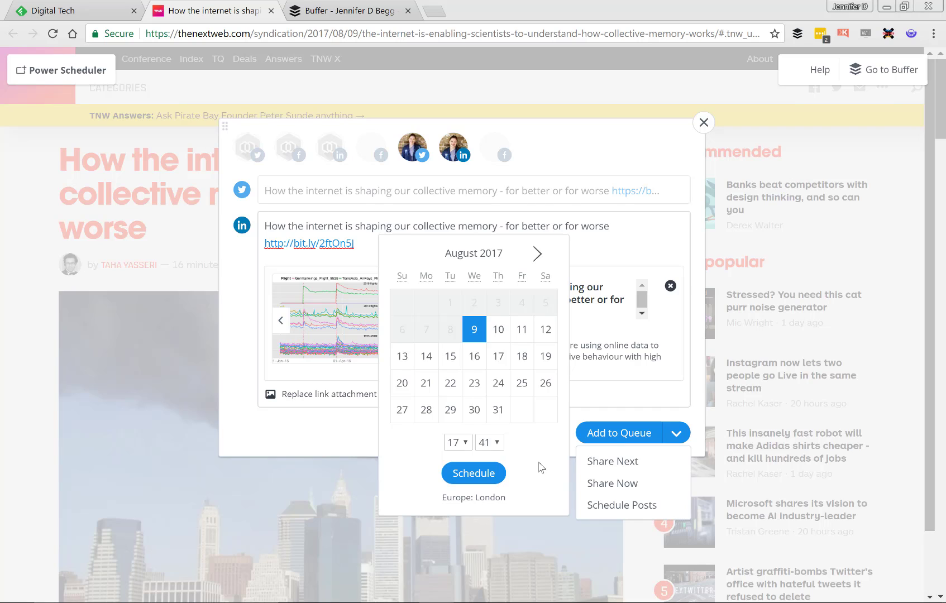
{"action": "left_click", "coordinate": [301, 443]}
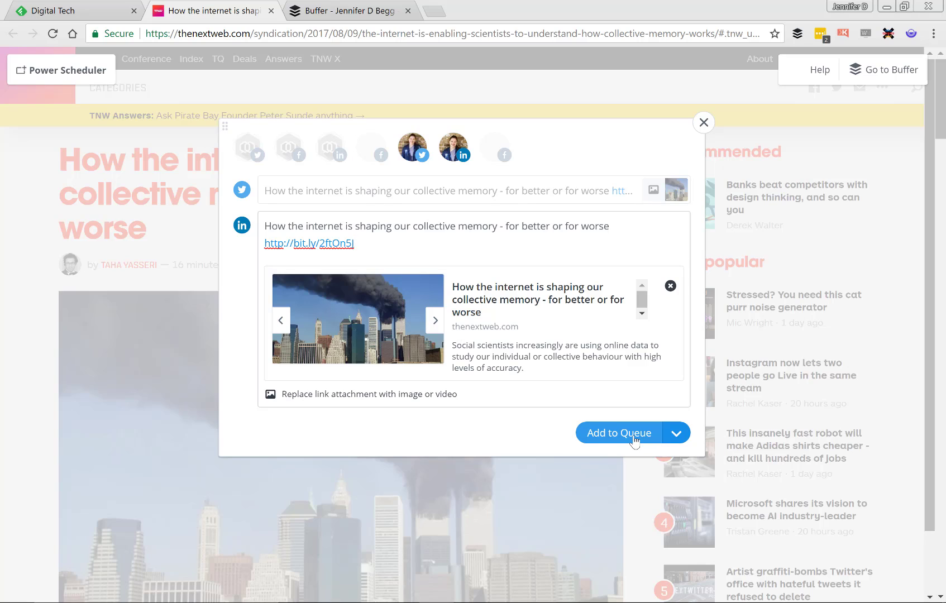
Add the Twitter and LinkedIn posts to the queue and open the LinkedIn profile's queue in Buffer.
{"action": "left_click", "coordinate": [619, 434]}
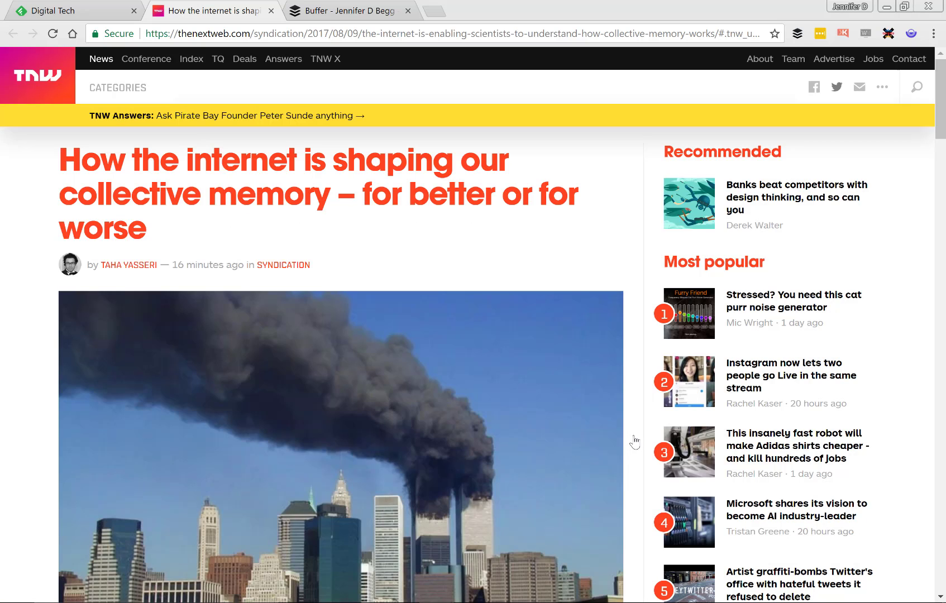
{"action": "left_click", "coordinate": [353, 11]}
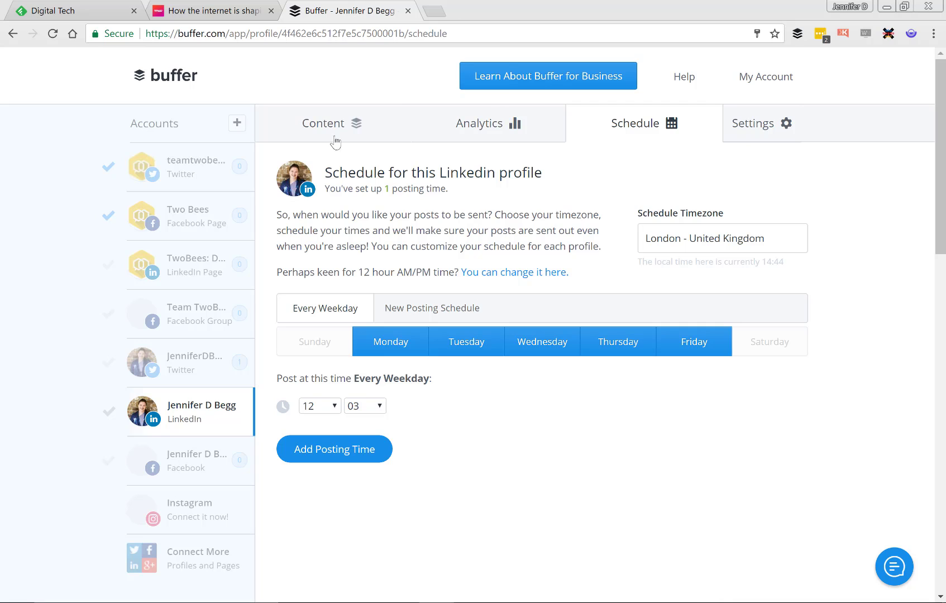
{"action": "left_click", "coordinate": [318, 123]}
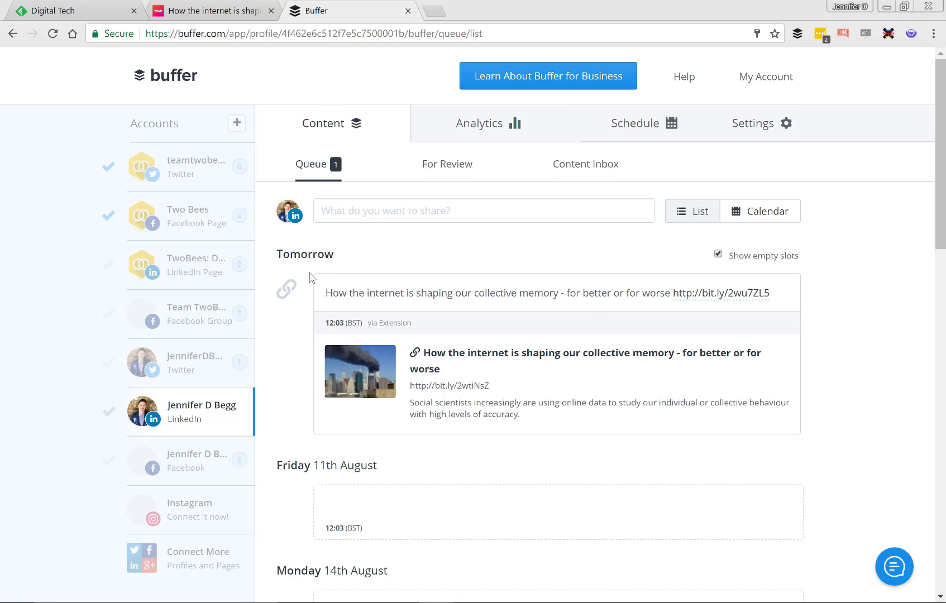
Delete the collective memory article post from the LinkedIn profile's queue.
{"action": "mouse_move", "coordinate": [340, 328]}
{"action": "mouse_move", "coordinate": [285, 289]}
{"action": "left_mouse_down"}
{"action": "mouse_move", "coordinate": [297, 348]}
{"action": "mouse_move", "coordinate": [284, 293]}
{"action": "left_mouse_up"}
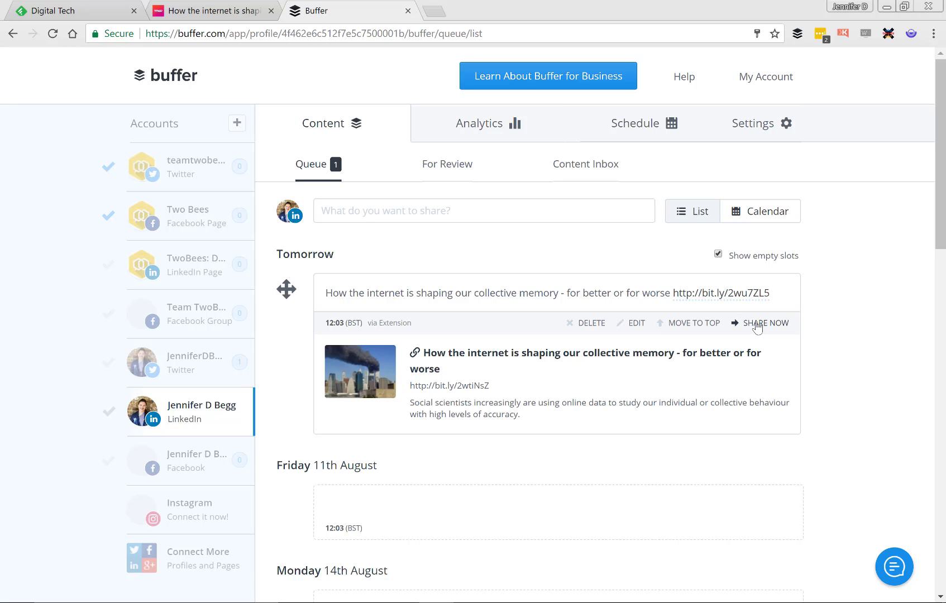
{"action": "left_click", "coordinate": [587, 328]}
{"action": "left_click", "coordinate": [551, 384]}
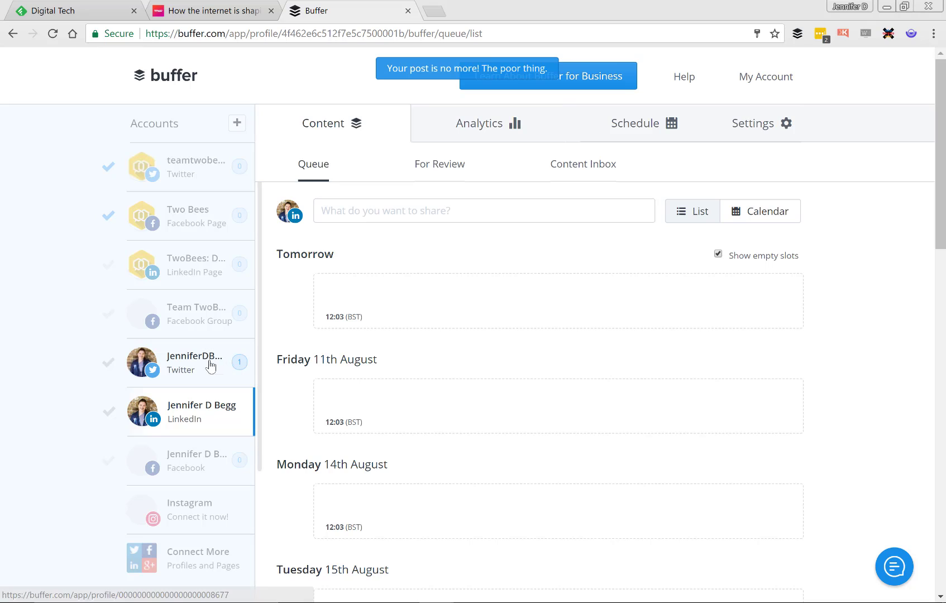
Open the personal Twitter profile's queue and delete the collective memory article post from it.
{"action": "left_click", "coordinate": [210, 366]}
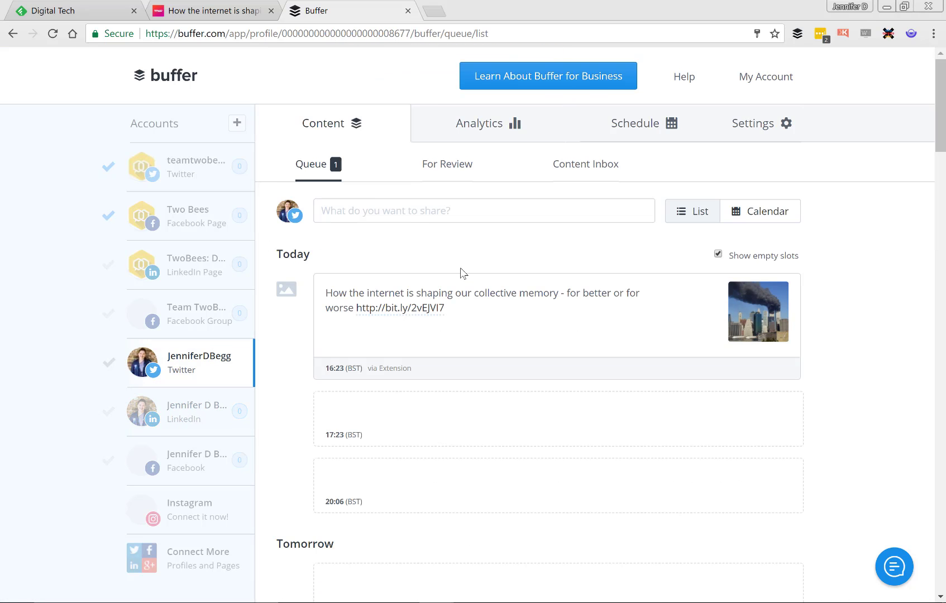
{"action": "mouse_move", "coordinate": [490, 324]}
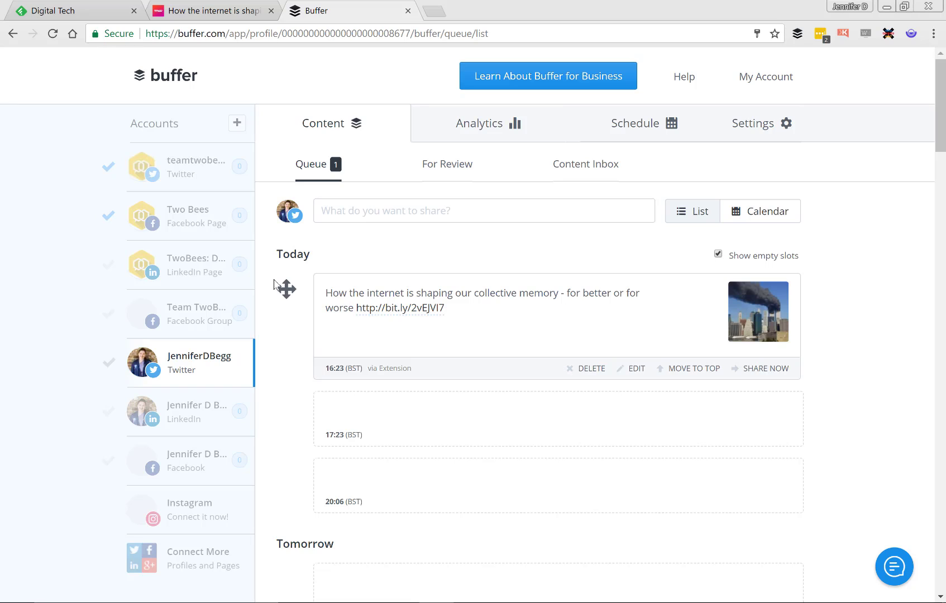
{"action": "left_click", "coordinate": [590, 374]}
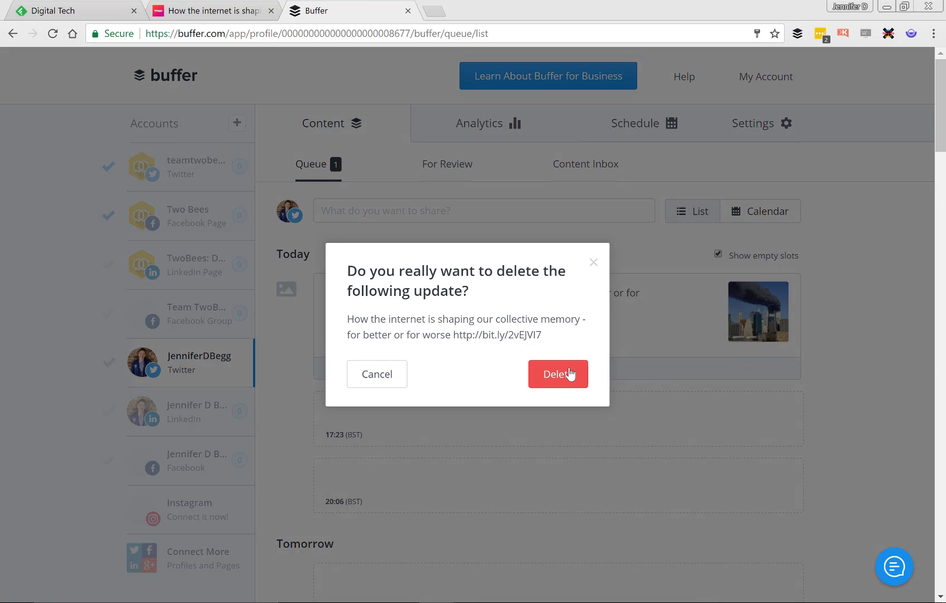
{"action": "left_click", "coordinate": [570, 374]}
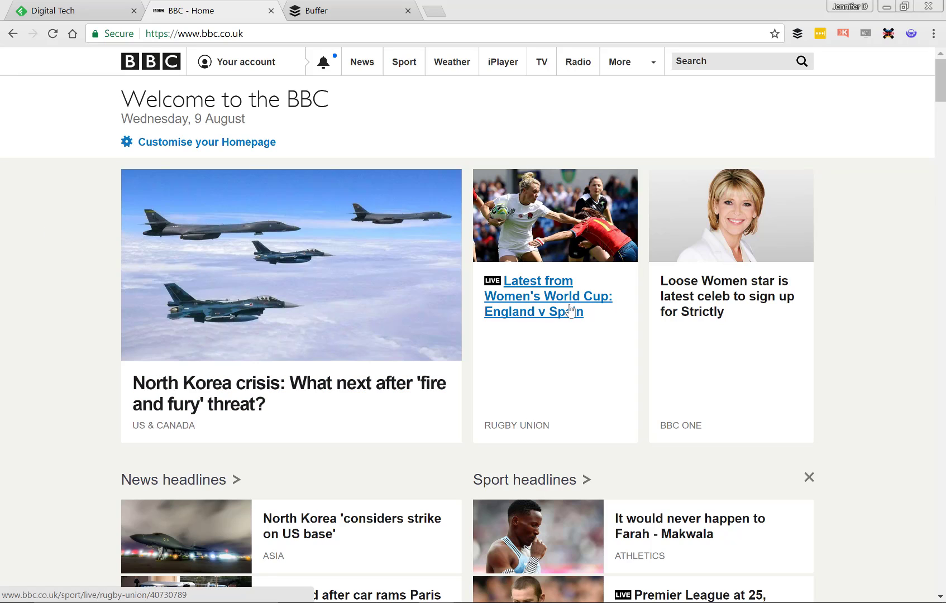
Open the BBC live page for the Women's World Cup match England v Spain and start a Buffer post for it.
{"action": "left_click", "coordinate": [533, 304]}
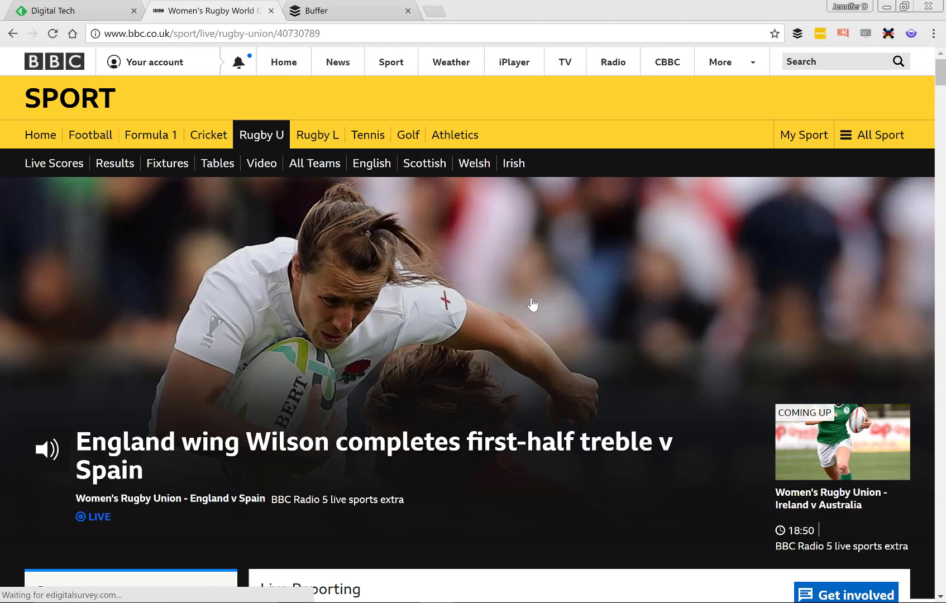
{"action": "left_click", "coordinate": [797, 34]}
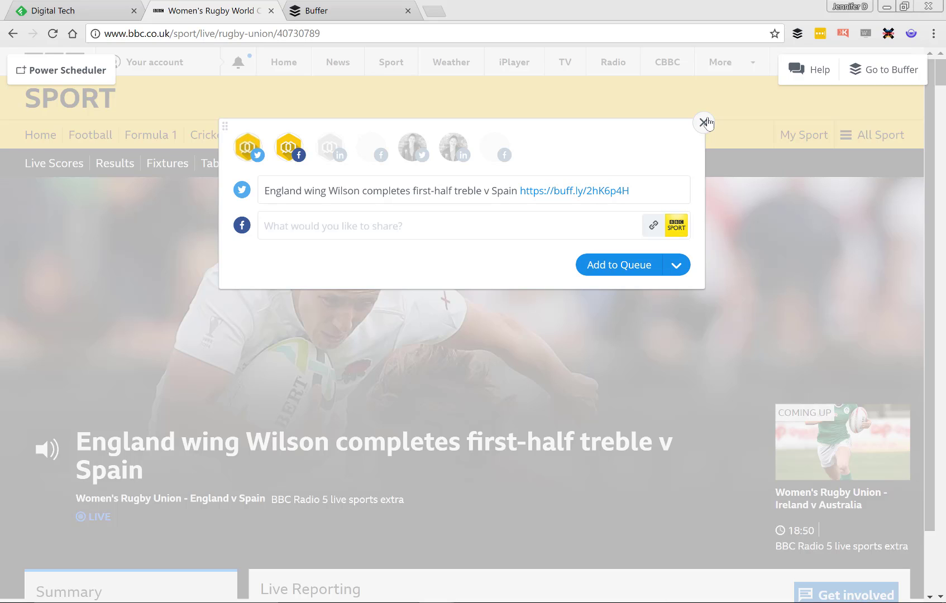
Review the personal Twitter profile's recent post analytics in Buffer and return to the Digital Tech feed in Feedly.
{"action": "left_click", "coordinate": [352, 13]}
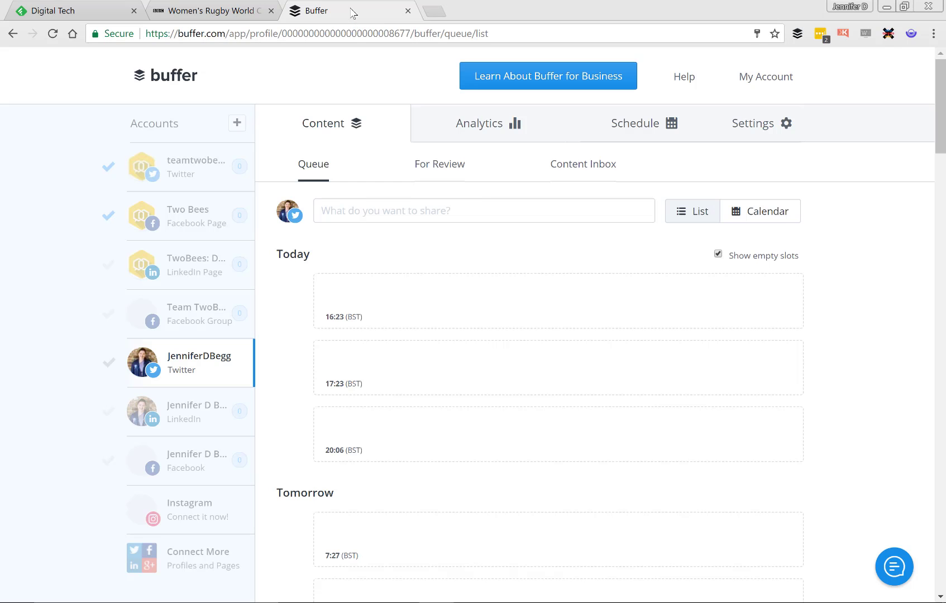
{"action": "left_click", "coordinate": [492, 127]}
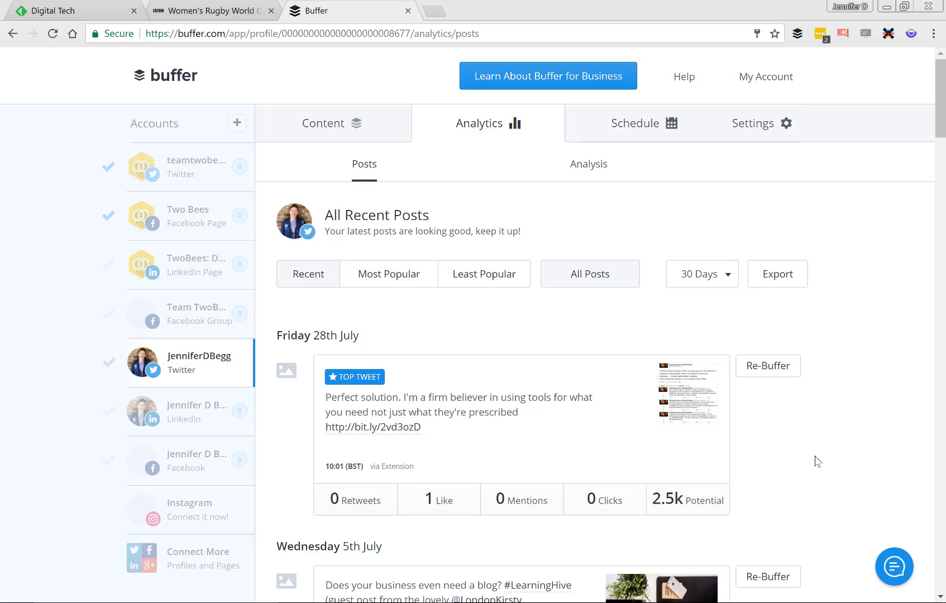
{"action": "left_click", "coordinate": [48, 10]}
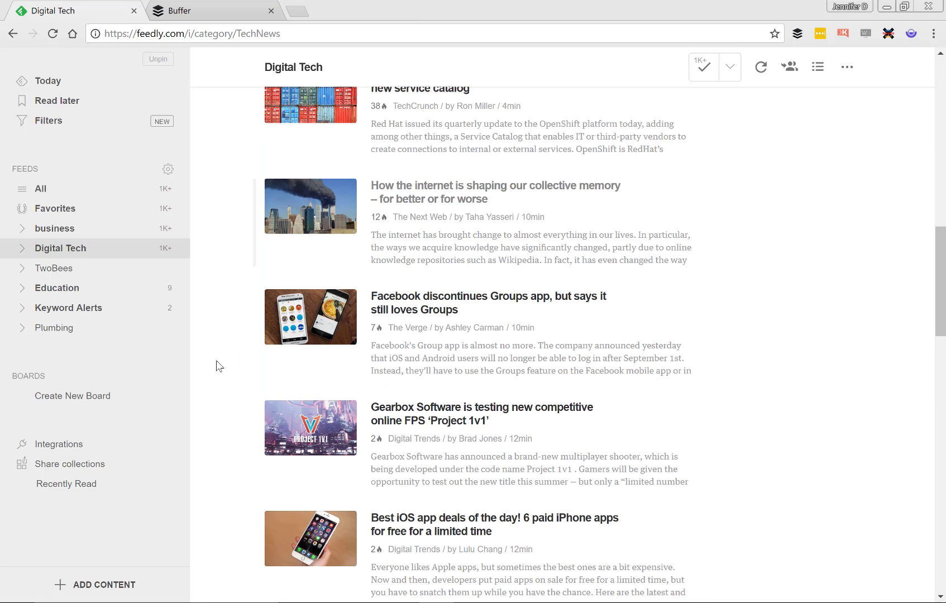